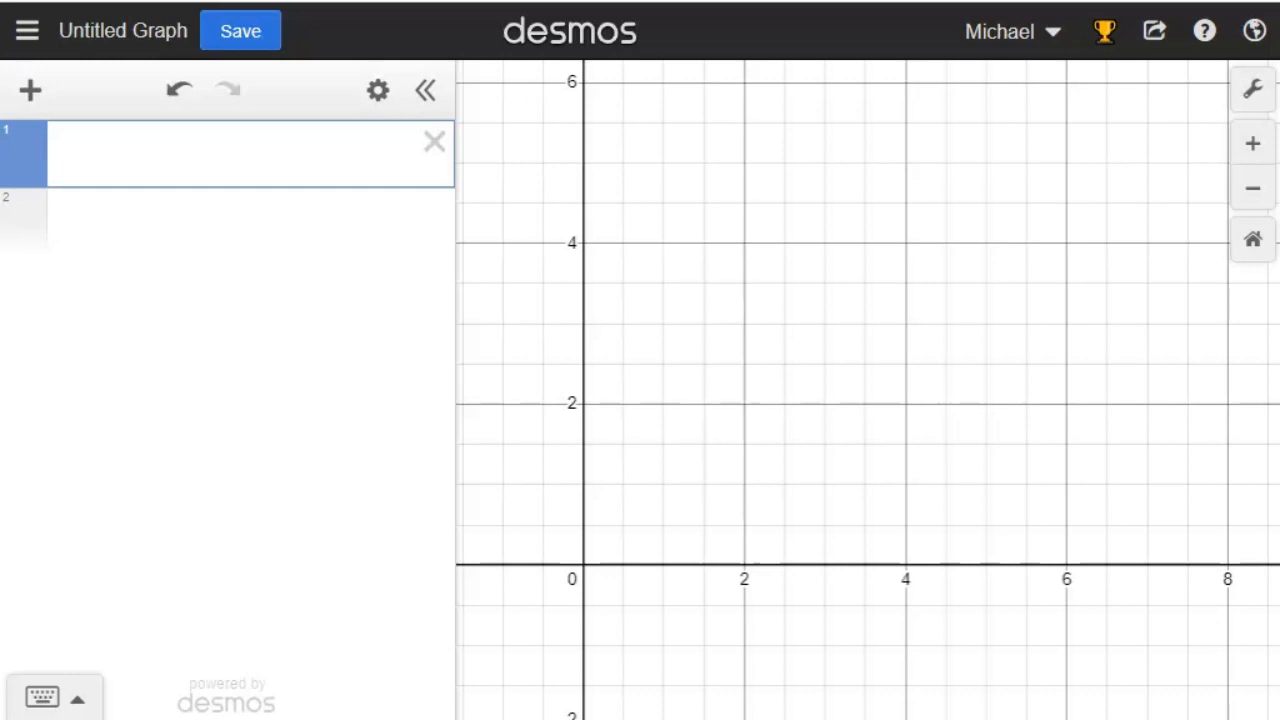
Insert a table and fill its x₁ column with the values 0, 1, 2, 3, 4 and 5
{"action": "left_click", "coordinate": [31, 93]}
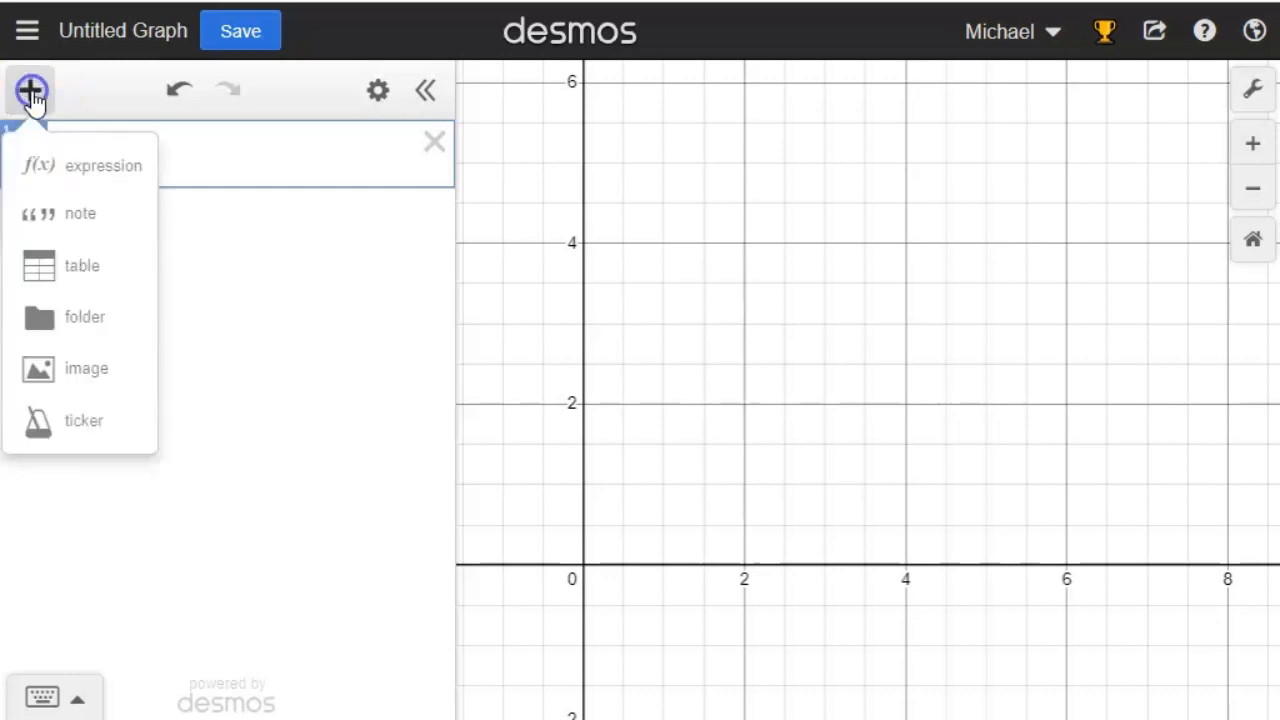
{"action": "left_click", "coordinate": [82, 265]}
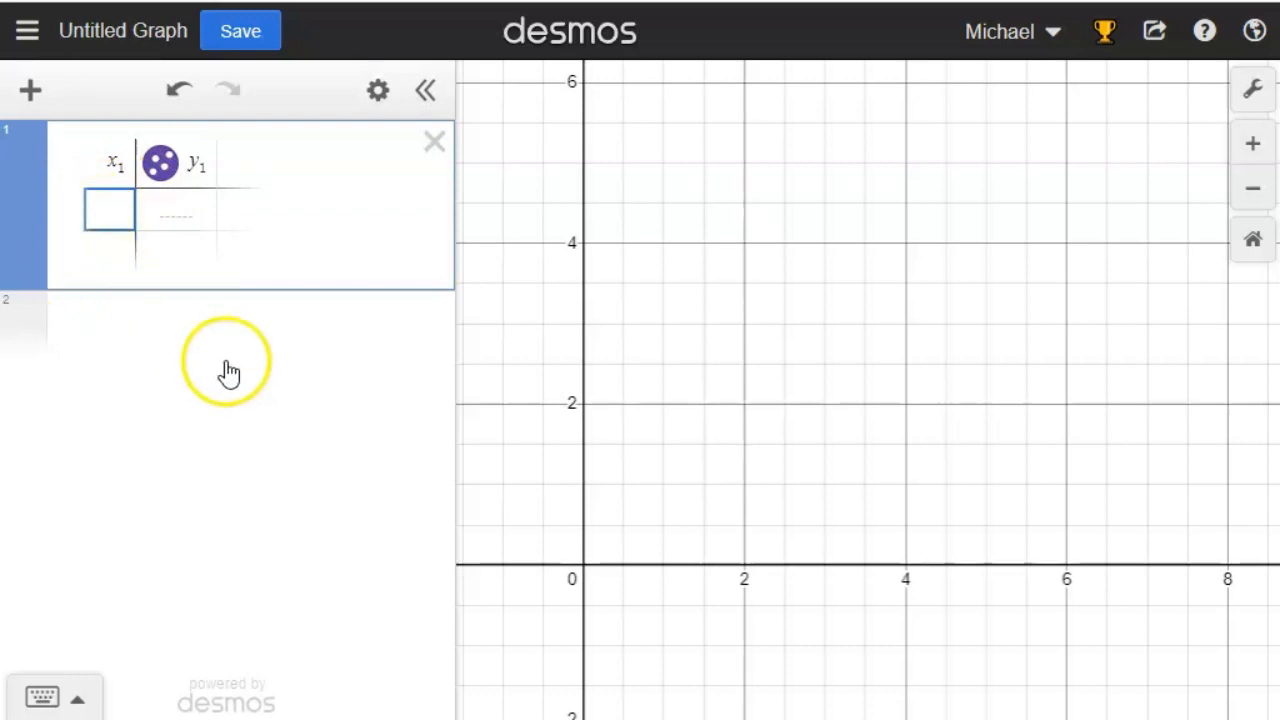
{"action": "type", "text": "0"}
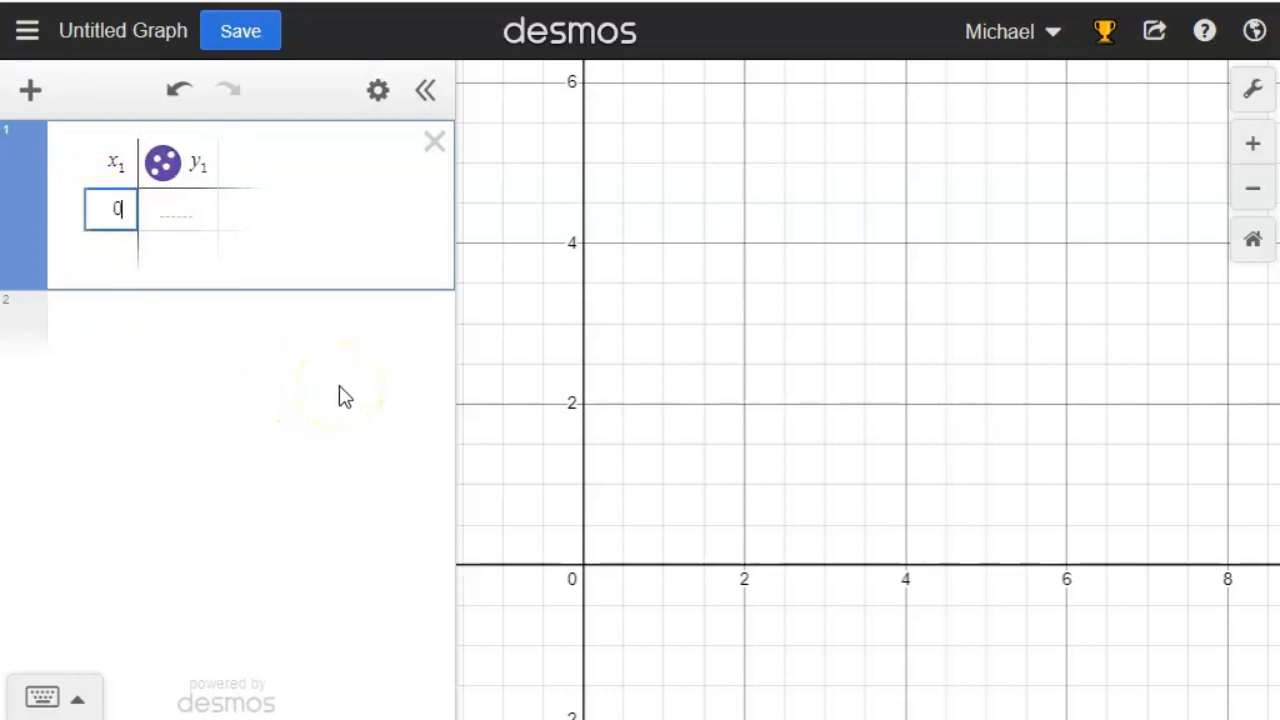
{"action": "key", "text": "Return"}
{"action": "type", "text": "1"}
{"action": "key", "text": "Return"}
{"action": "key", "text": "Return"}
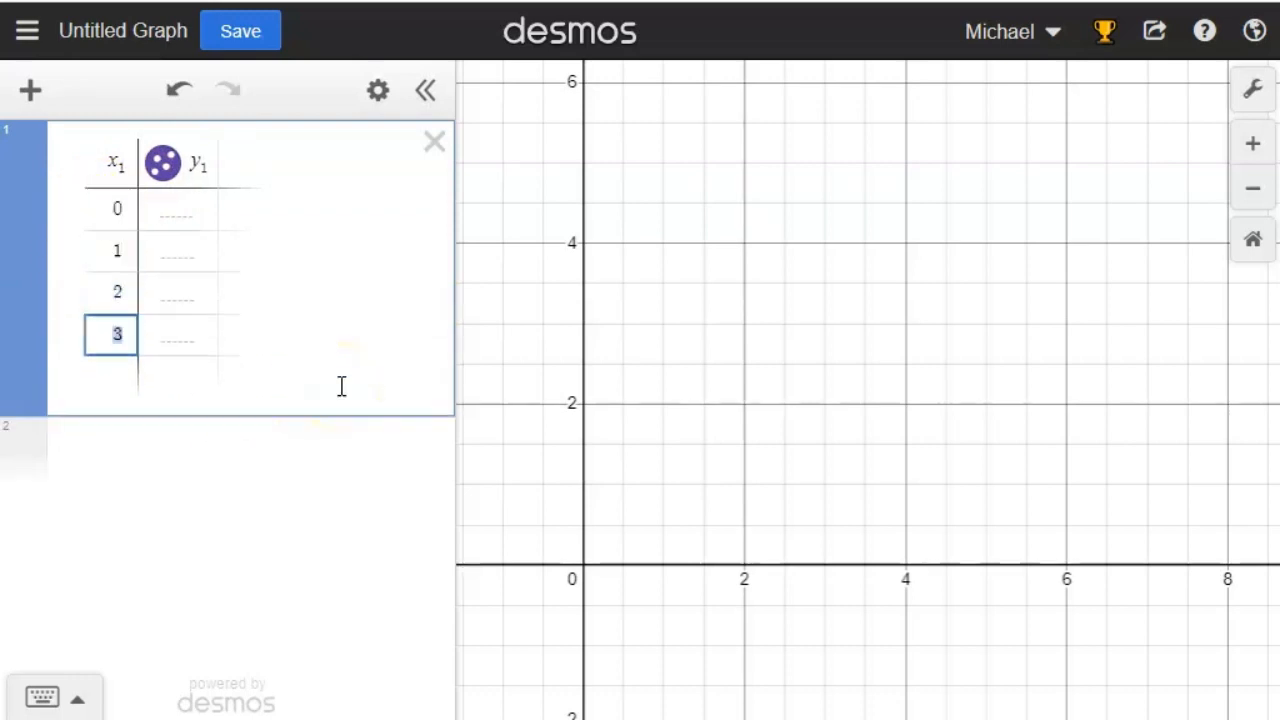
{"action": "key", "text": "Return"}
{"action": "key", "text": "Return"}
Fill the table's y₁ column from the first row with 299, 340, 351, 367, 385 and 408
{"action": "key", "text": "Right"}
{"action": "key", "text": "Up"}
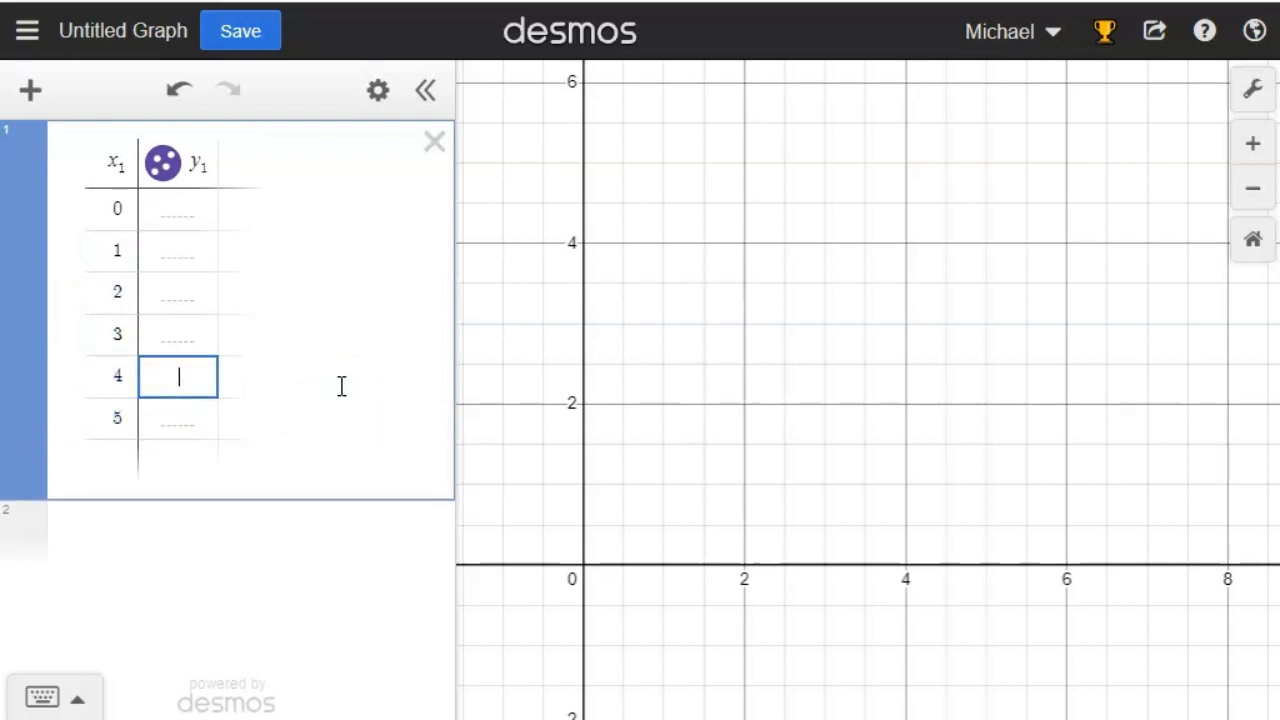
{"action": "key", "text": "Up"}
{"action": "key", "text": "Up"}
{"action": "key", "text": "Up"}
{"action": "key", "text": "Up"}
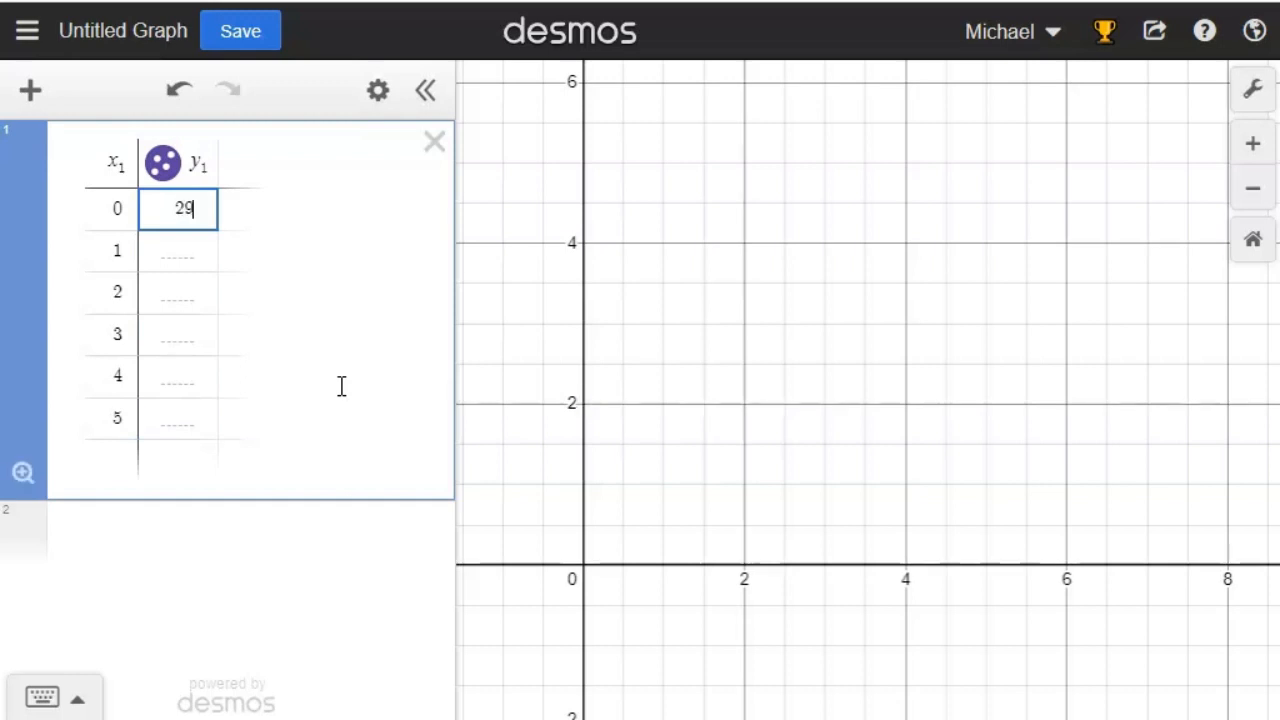
{"action": "key", "text": "ctrl+v"}
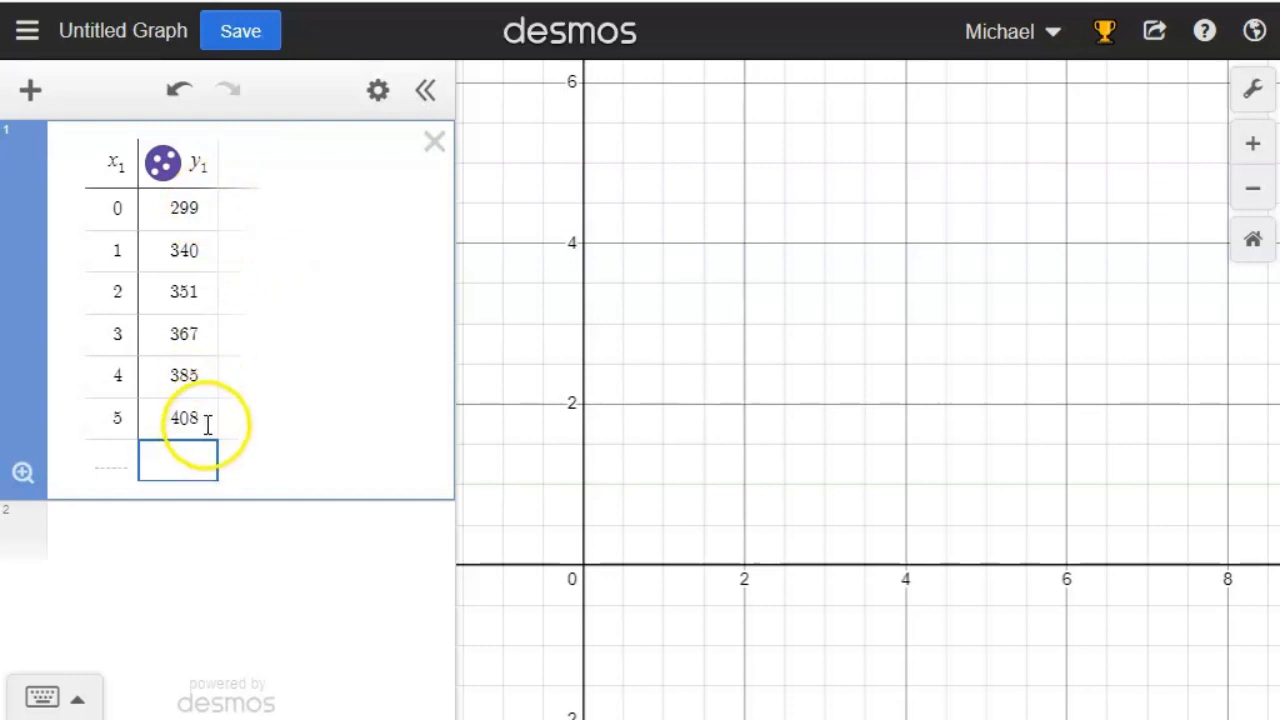
Set the lower limit of the graph's y-axis to −100
{"action": "left_click", "coordinate": [1255, 92]}
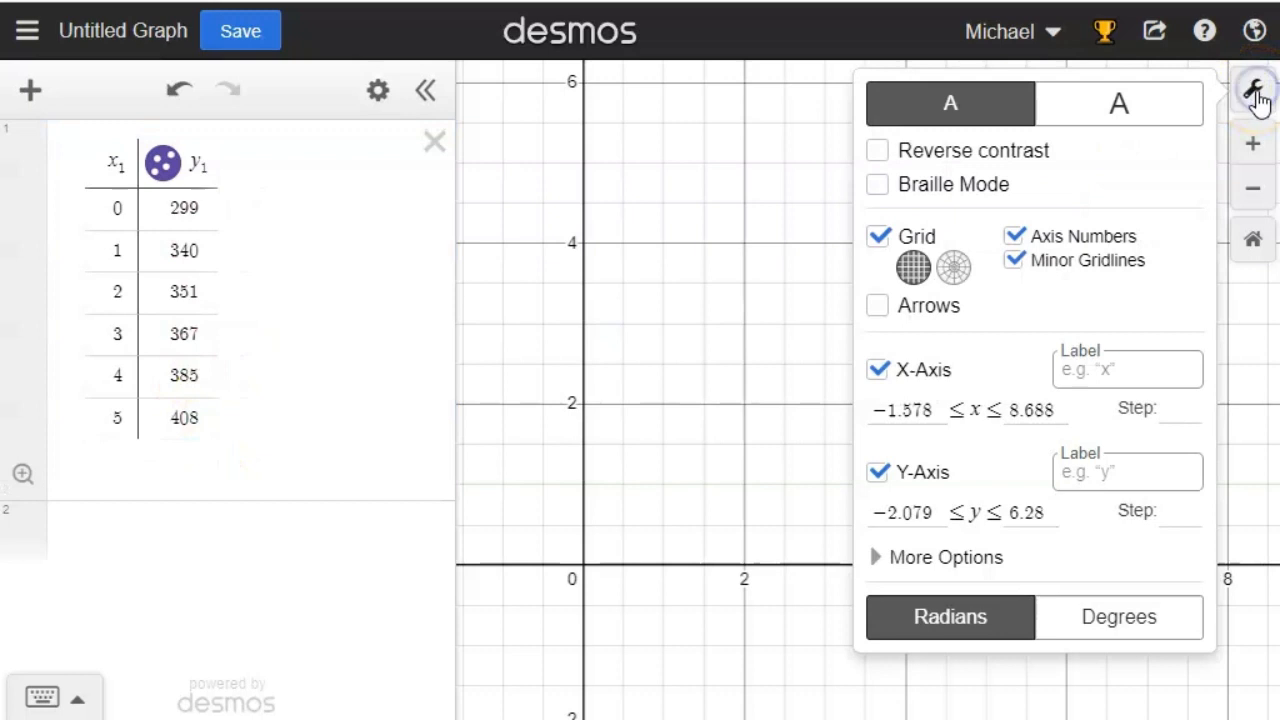
{"action": "left_click", "coordinate": [936, 505]}
{"action": "key", "text": "BackSpace"}
{"action": "key", "text": "BackSpace"}
{"action": "key", "text": "BackSpace"}
{"action": "key", "text": "BackSpace"}
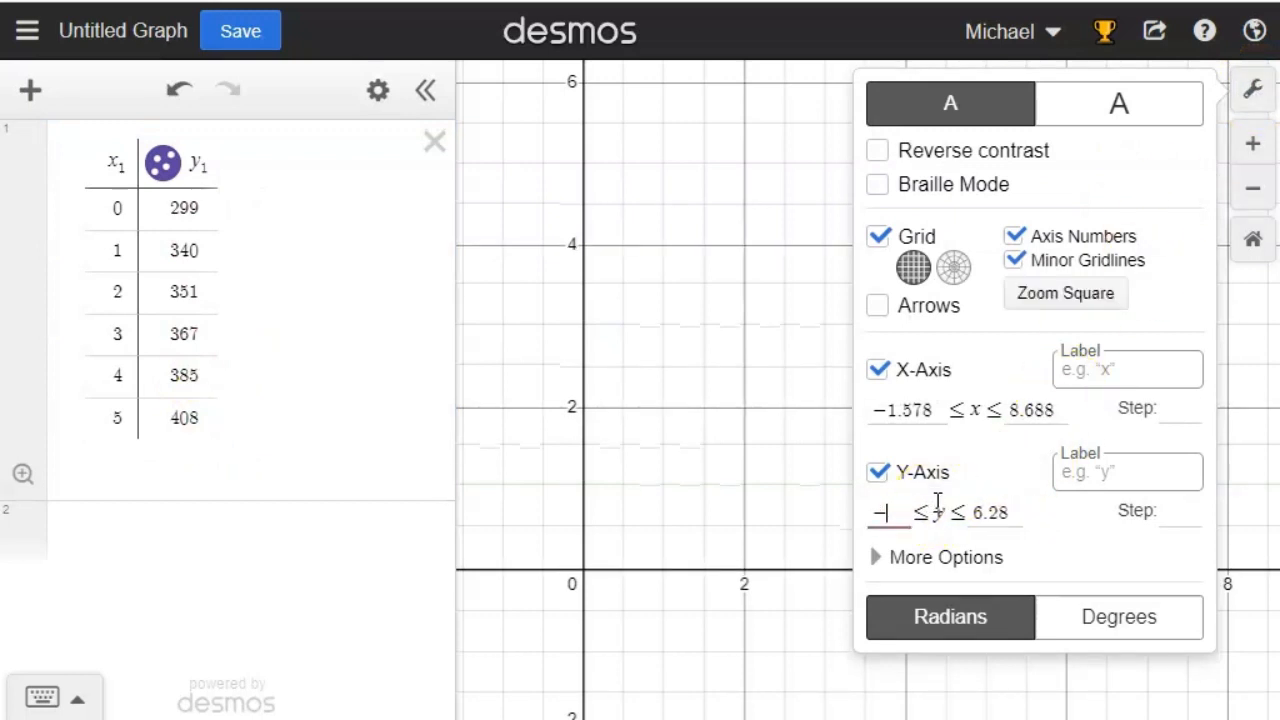
{"action": "type", "text": "100"}
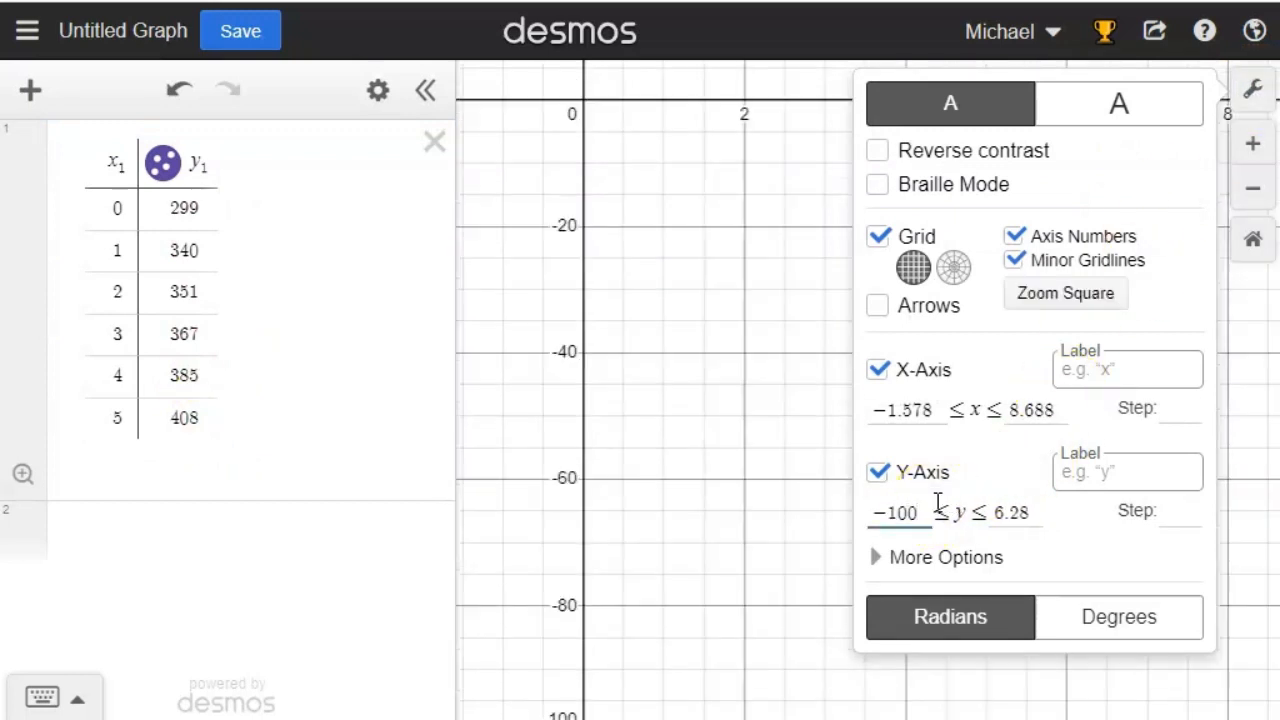
Set the upper limit of the graph's y-axis to 500 and close the graph settings
{"action": "left_click", "coordinate": [1020, 512]}
{"action": "key", "text": "BackSpace"}
{"action": "key", "text": "BackSpace"}
{"action": "key", "text": "BackSpace"}
{"action": "key", "text": "BackSpace"}
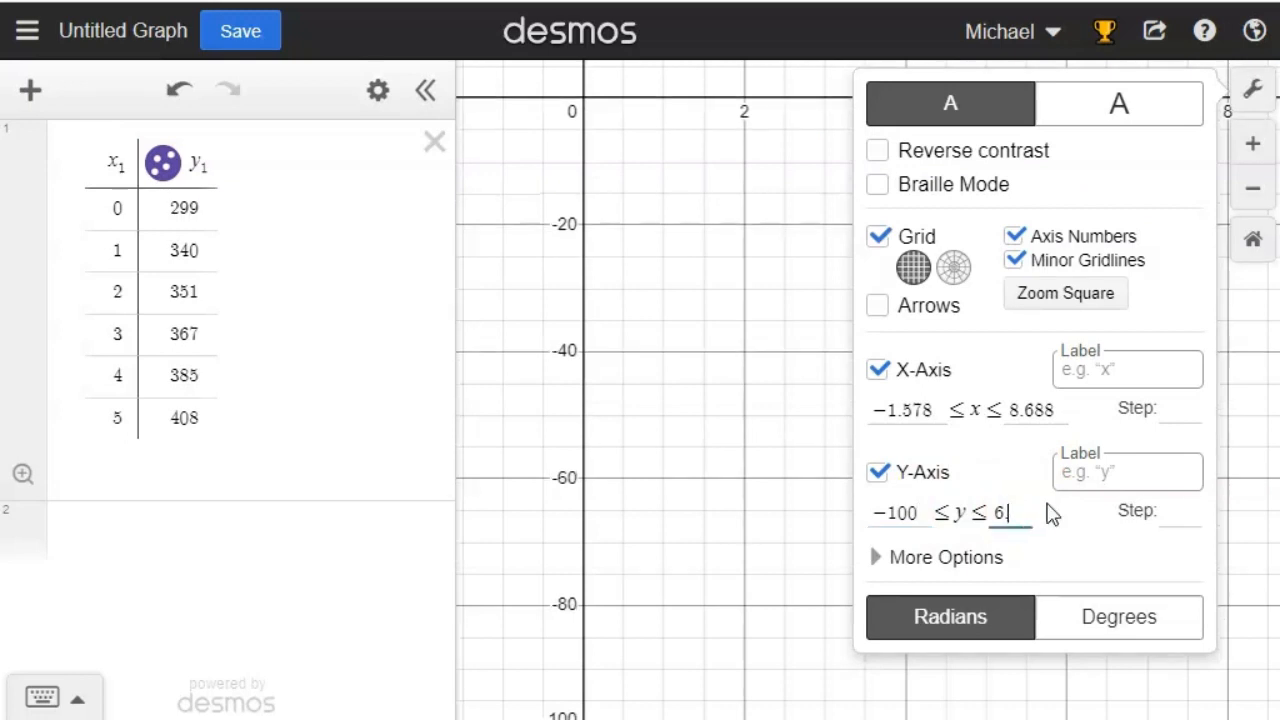
{"action": "key", "text": "BackSpace"}
{"action": "type", "text": "500"}
{"action": "left_click", "coordinate": [857, 509]}
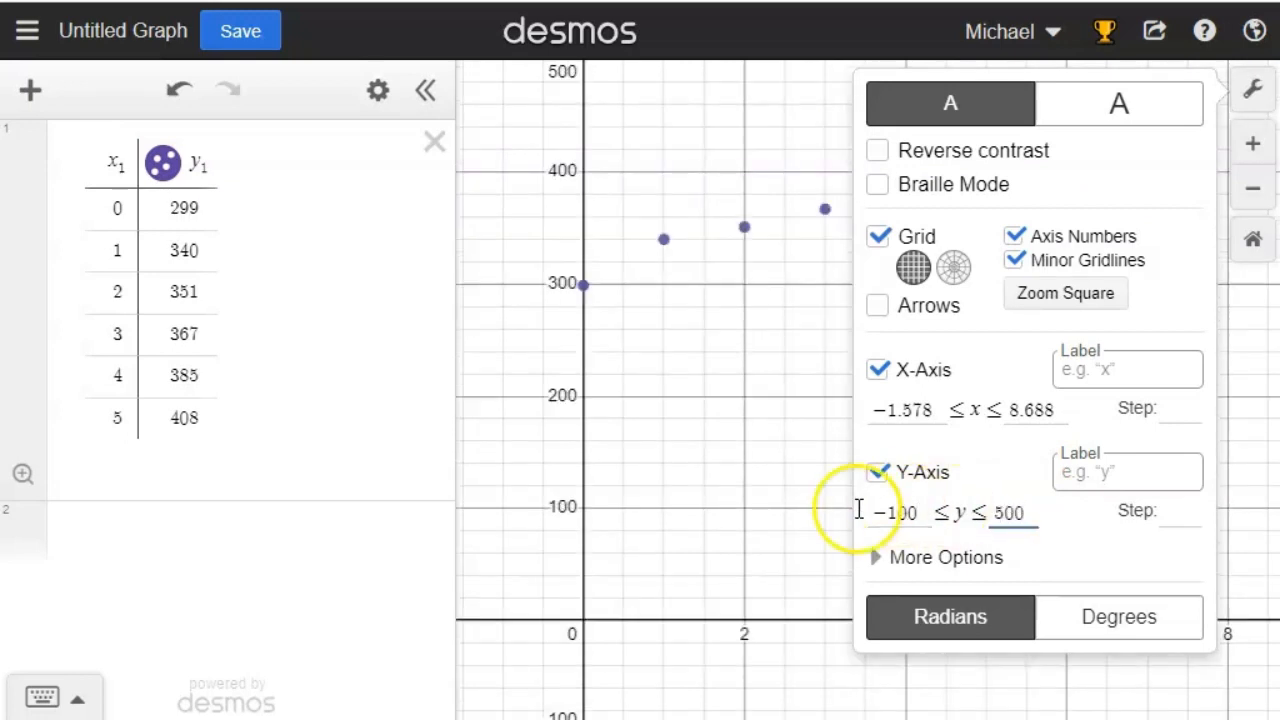
{"action": "left_click", "coordinate": [647, 558]}
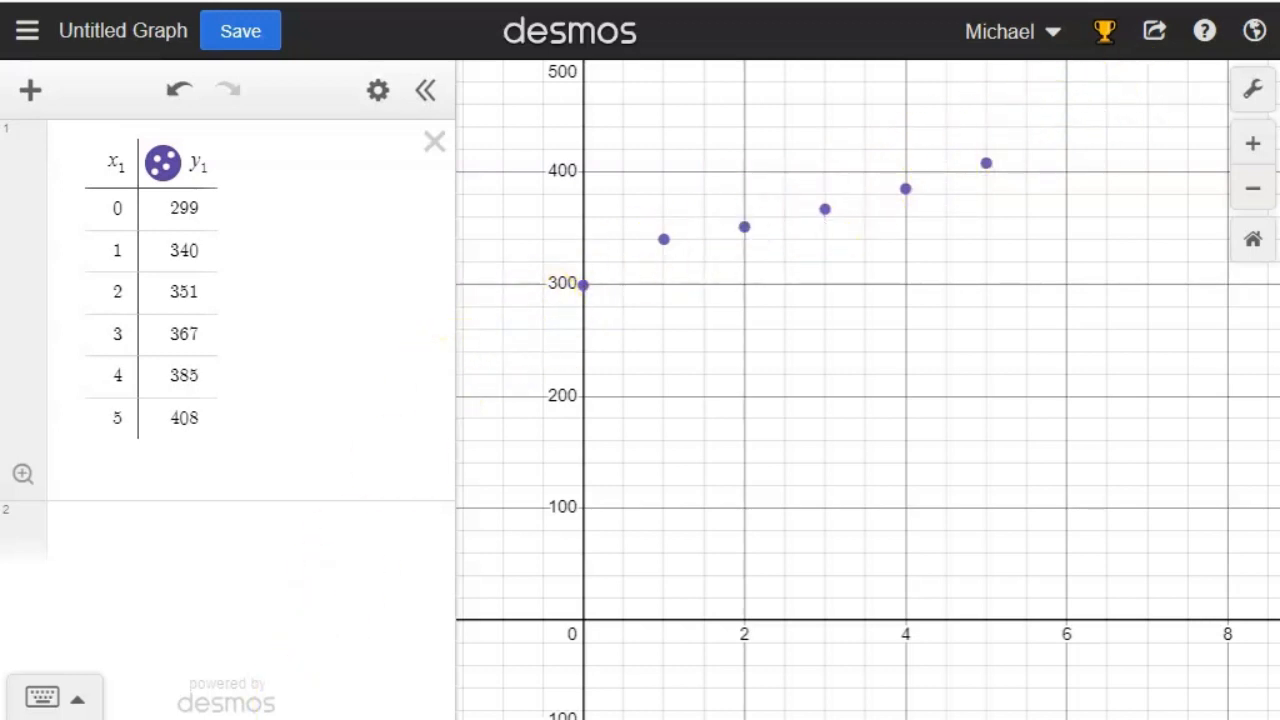
{"action": "left_click", "coordinate": [113, 537]}
{"action": "type", "text": "y1~"}
{"action": "key", "text": "BackSpace"}
{"action": "key", "text": "BackSpace"}
{"action": "key", "text": "BackSpace"}
{"action": "key", "text": "BackSpace"}
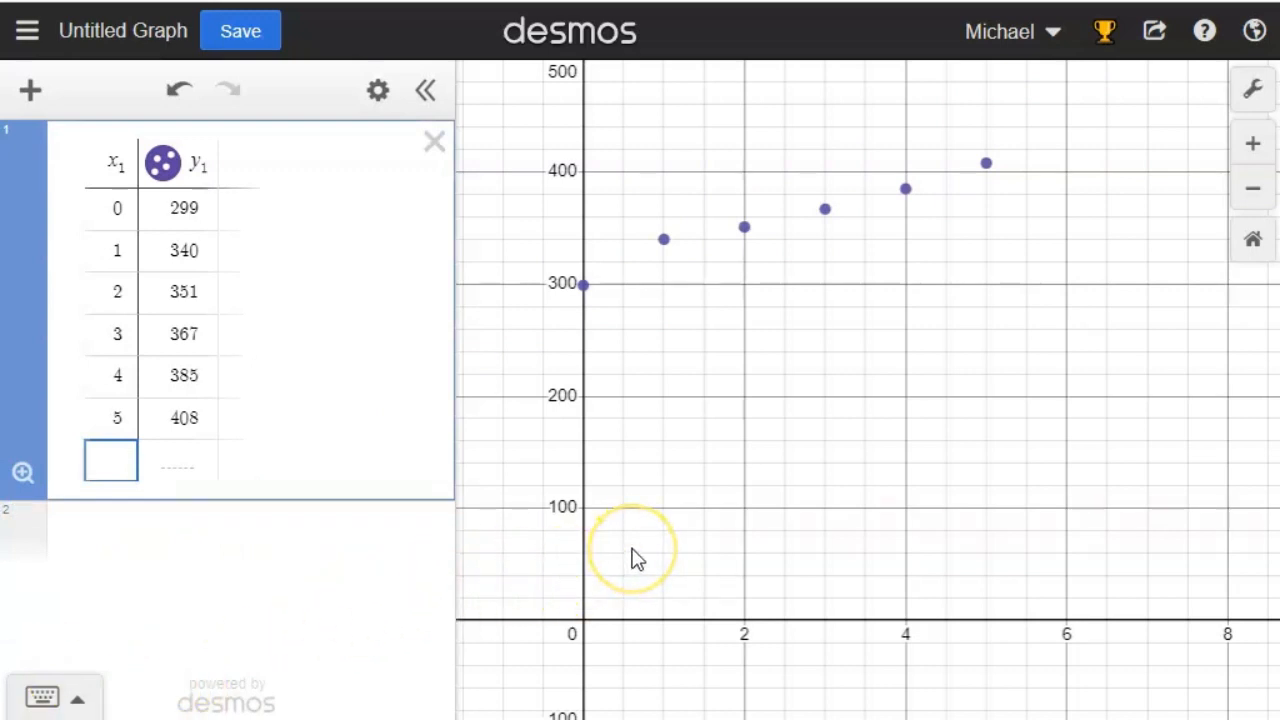
Enter the linear regression y₁ ~ mx₁ + b in the expression below the table and show its statistics and parameters
{"action": "left_click", "coordinate": [132, 536]}
{"action": "type", "text": "y1"}
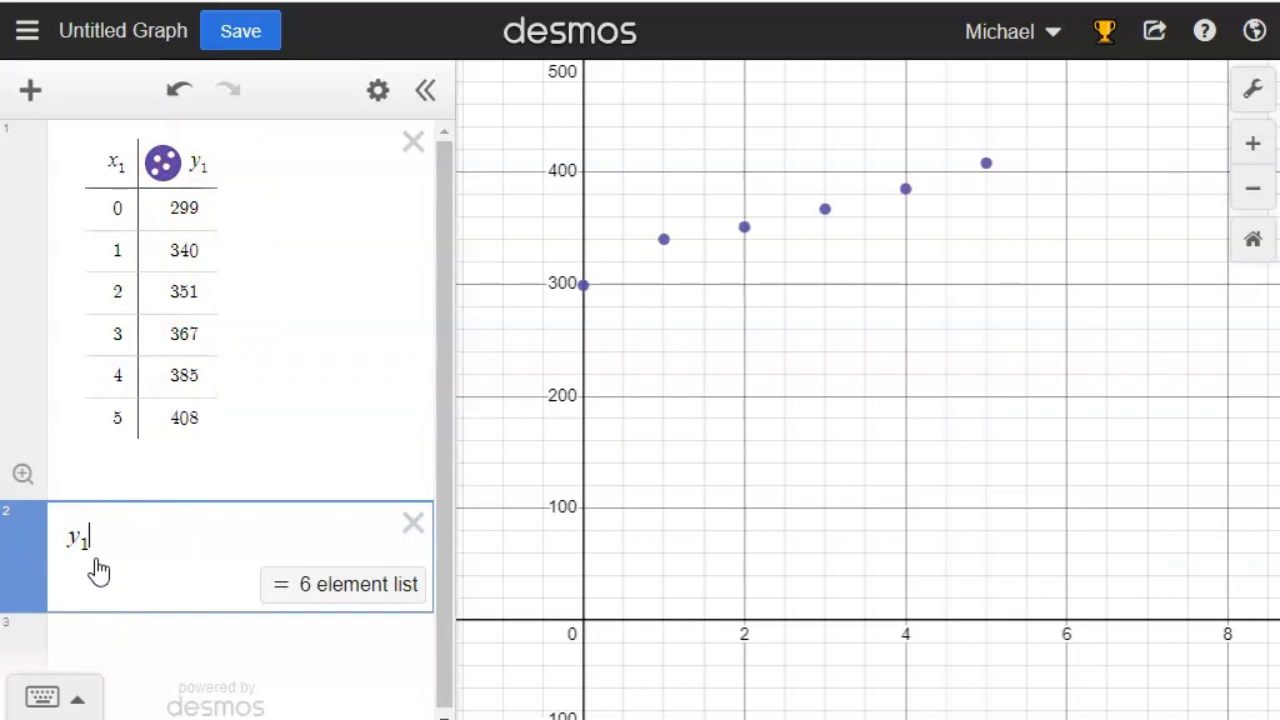
{"action": "left_click", "coordinate": [137, 569]}
{"action": "type", "text": "~"}
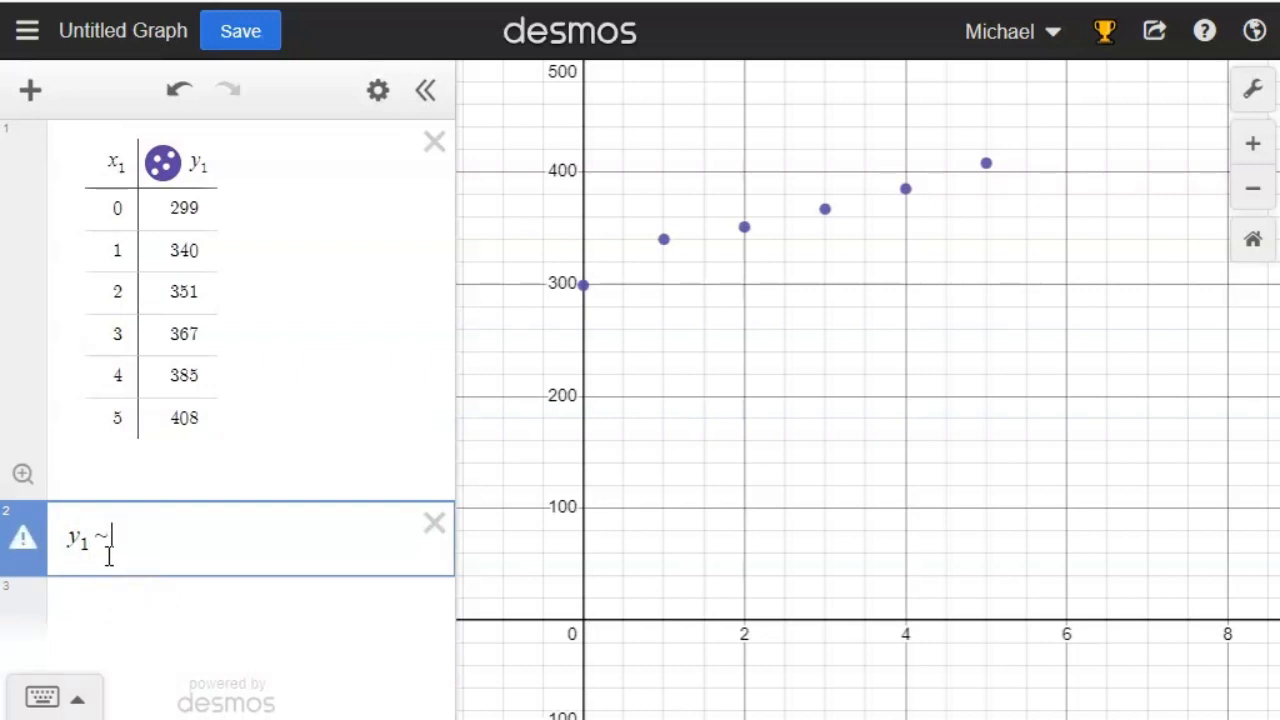
{"action": "left_click", "coordinate": [121, 545]}
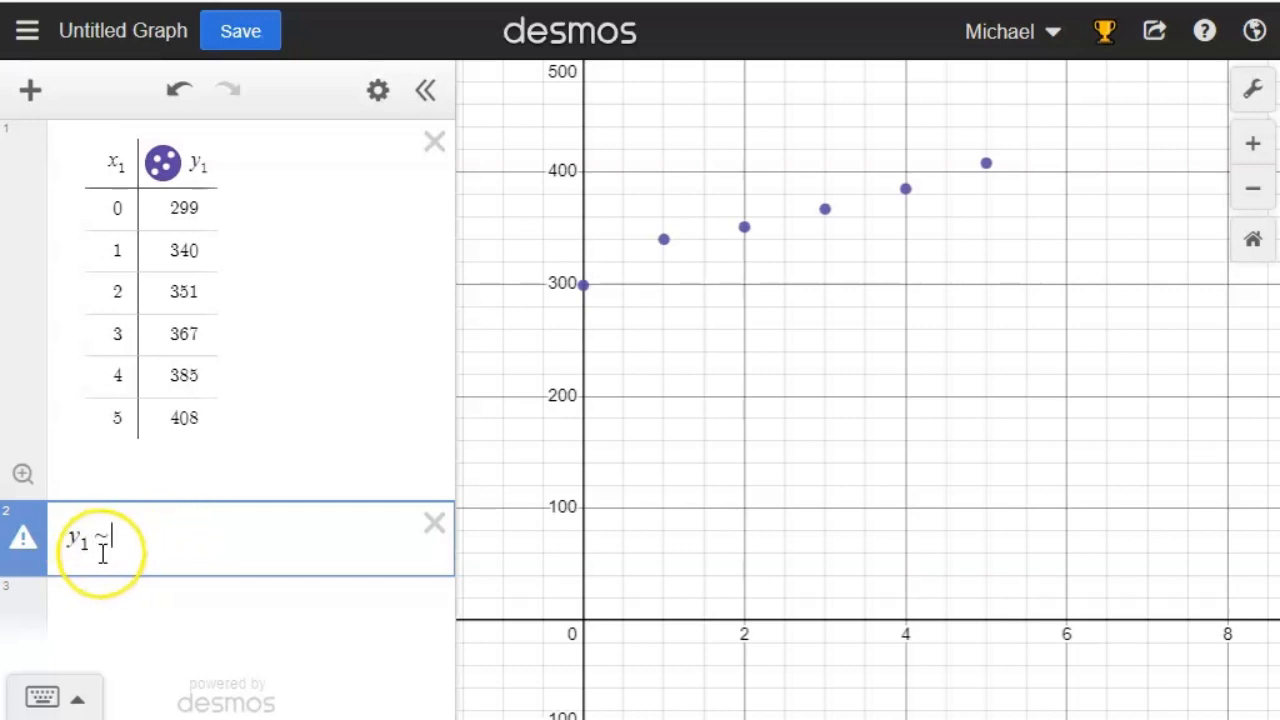
{"action": "left_click", "coordinate": [109, 553]}
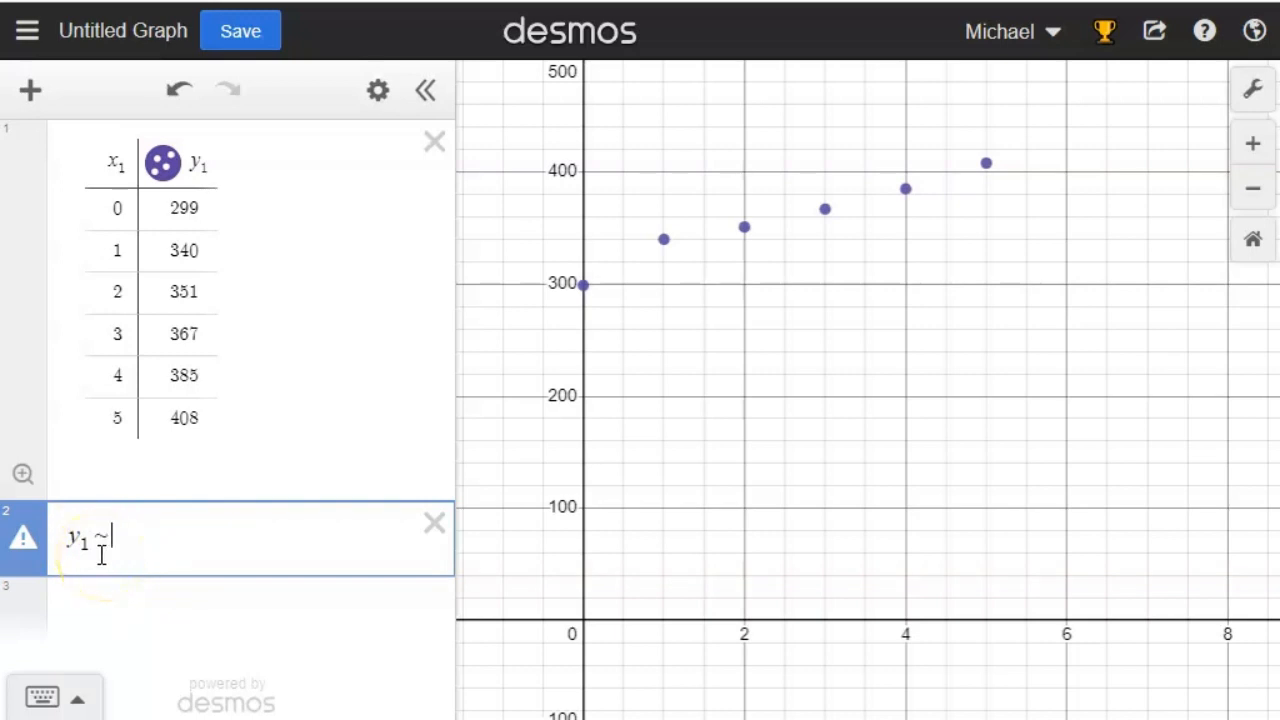
{"action": "left_click", "coordinate": [117, 533]}
{"action": "type", "text": "mx1 "}
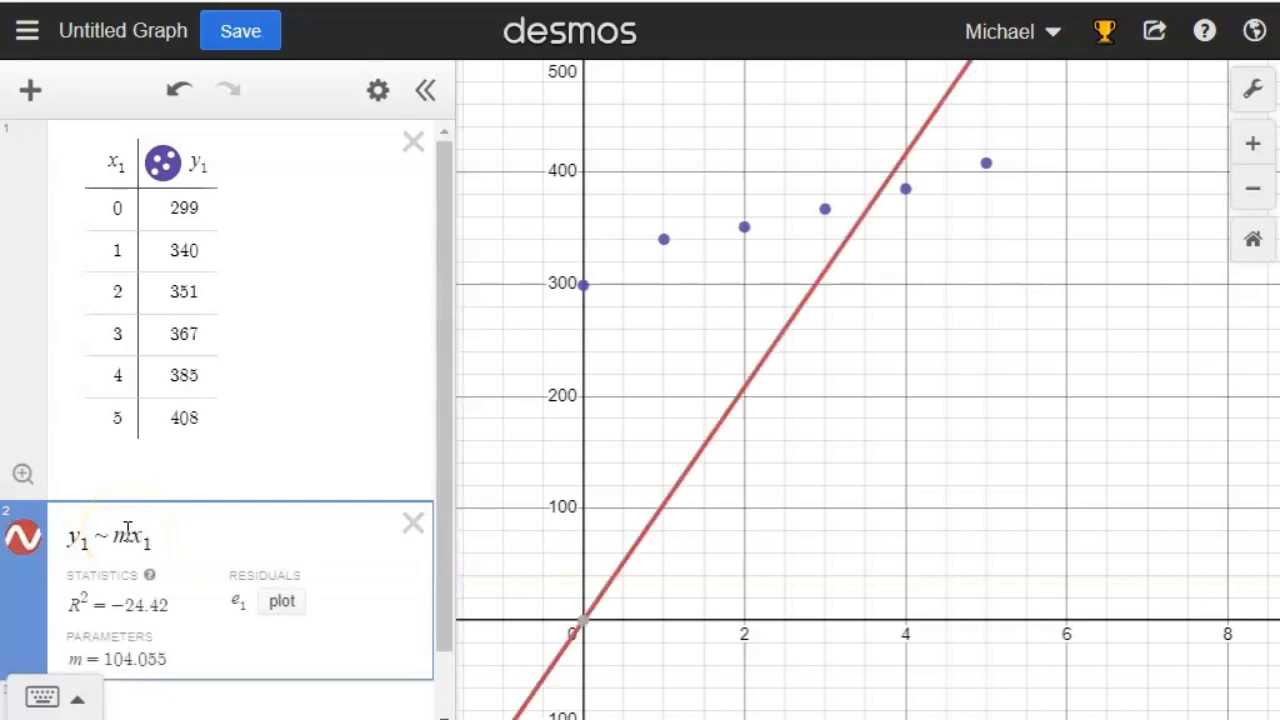
{"action": "type", "text": "+ b"}
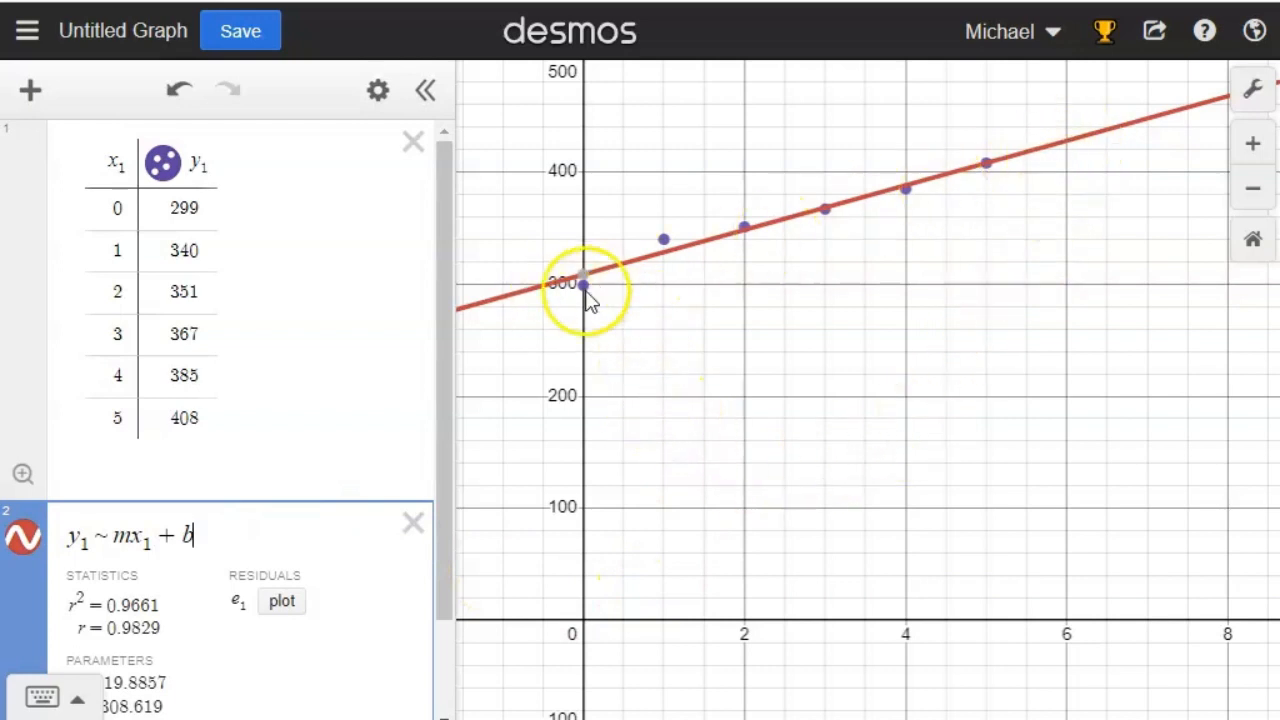
{"action": "scroll", "coordinate": [340, 578], "scroll_direction": "down", "scroll_amount": 2}
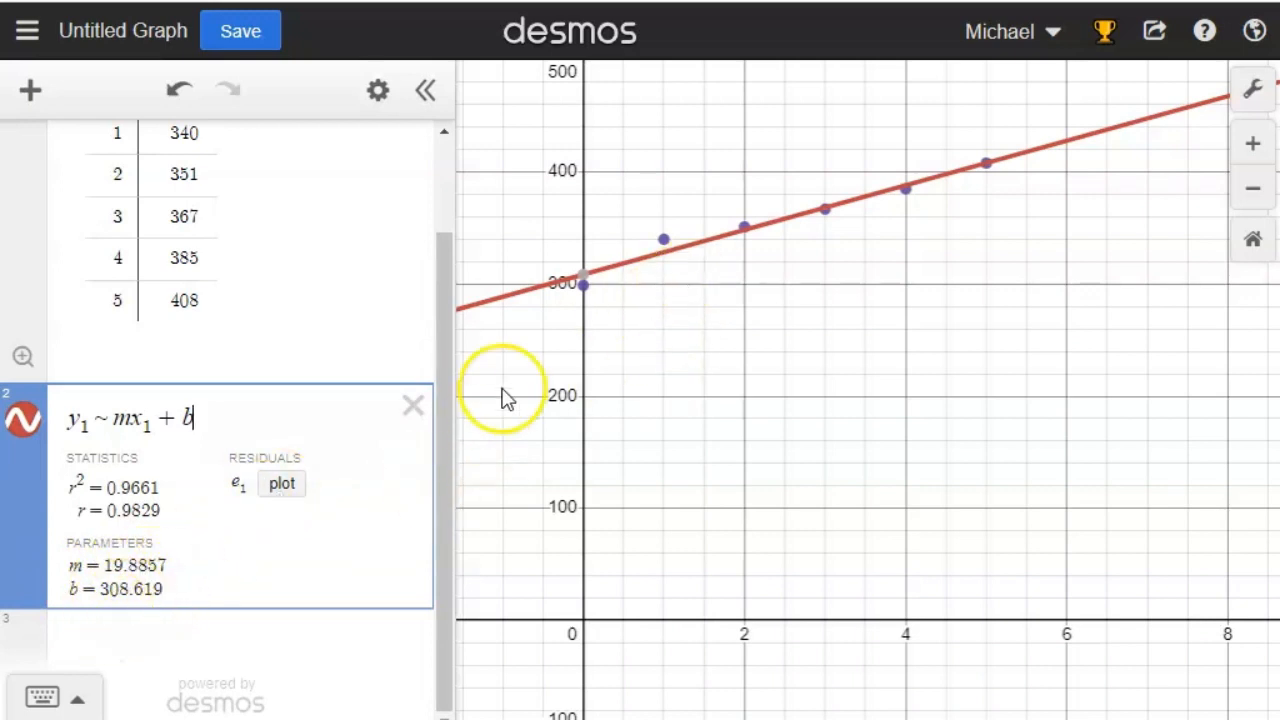
{"action": "mouse_move", "coordinate": [585, 283]}
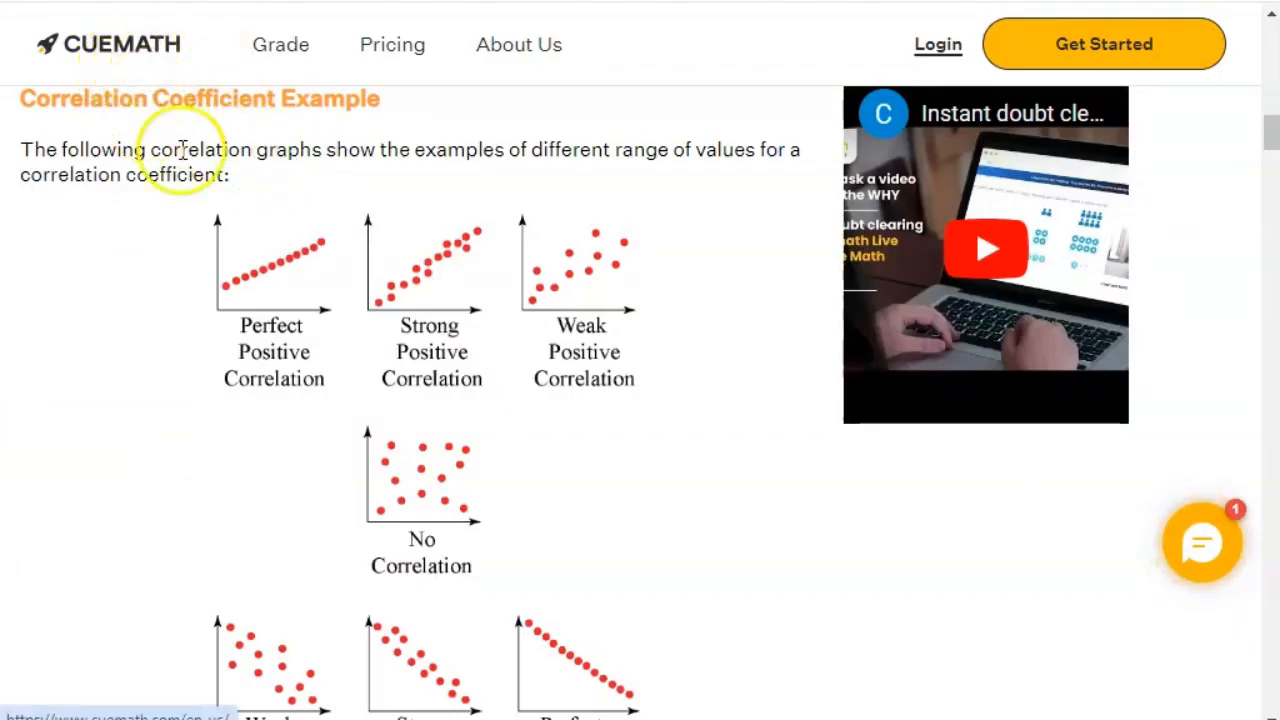
Examine the example graphs of positive, negative and no correlation on the Cuemath correlation coefficient page
{"action": "scroll", "coordinate": [234, 363], "scroll_direction": "down", "scroll_amount": 1}
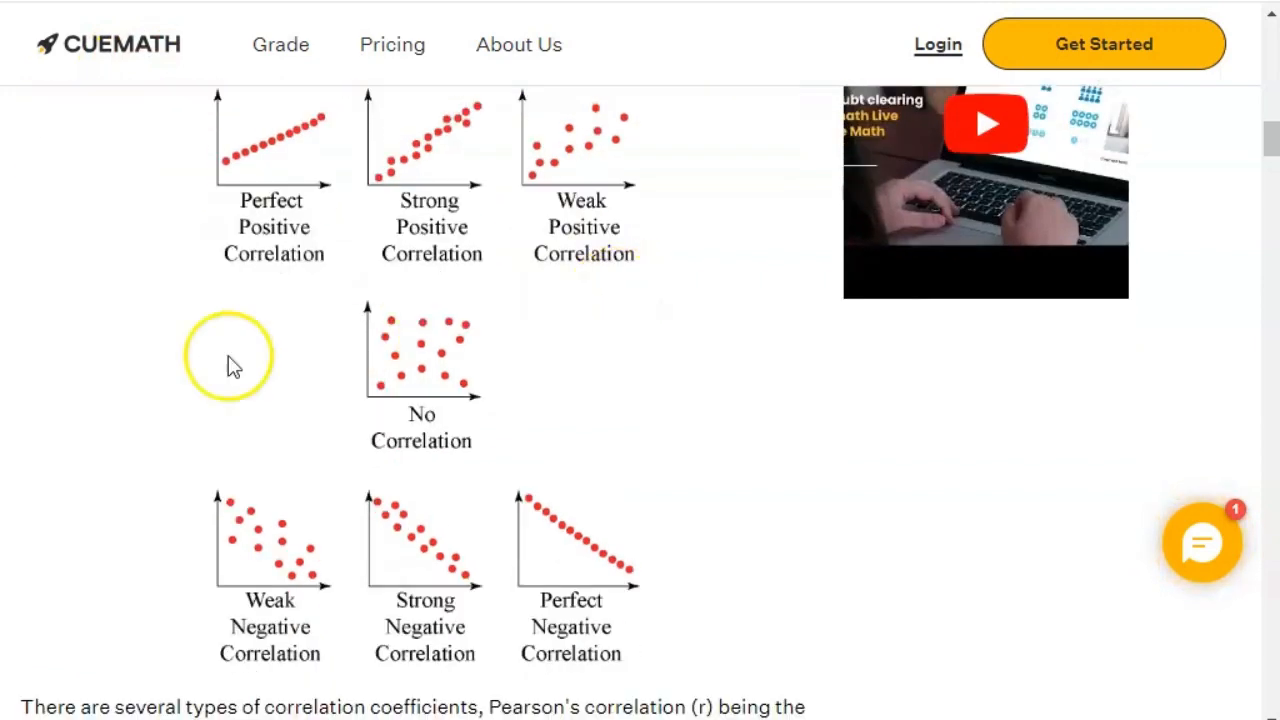
{"action": "scroll", "coordinate": [255, 285], "scroll_direction": "up", "scroll_amount": 1}
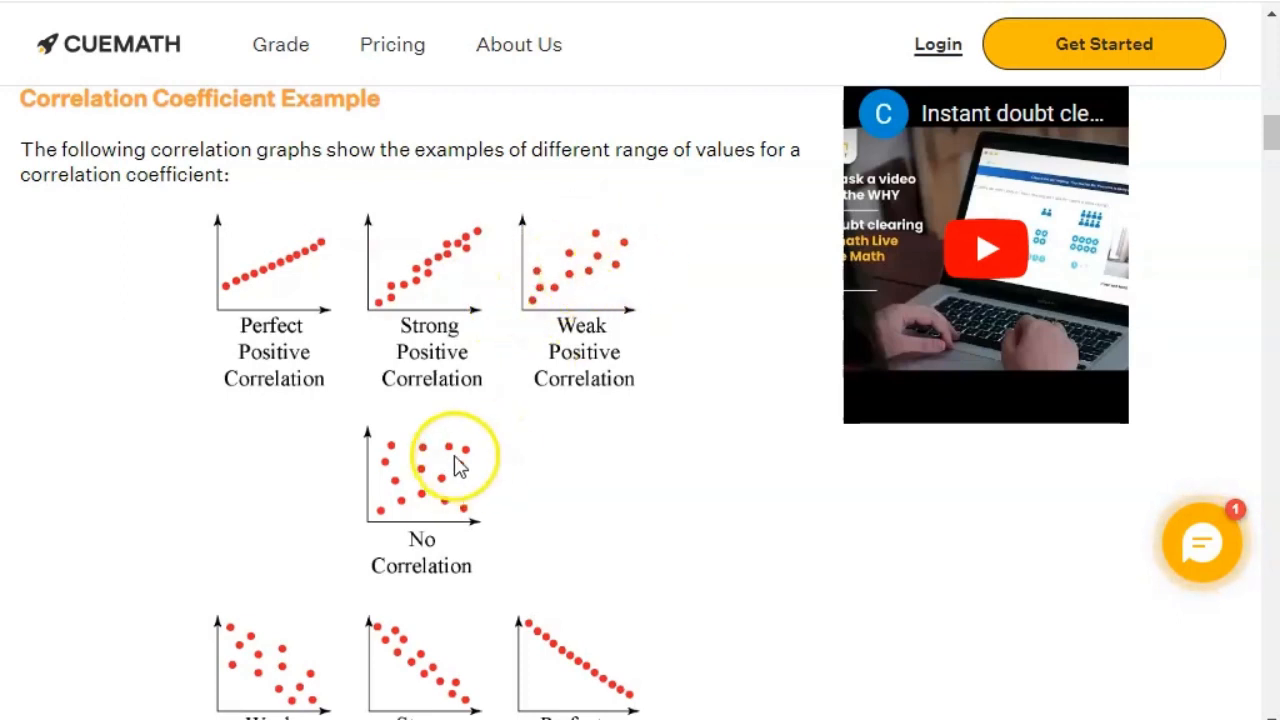
{"action": "scroll", "coordinate": [480, 460], "scroll_direction": "down", "scroll_amount": 1}
{"action": "scroll", "coordinate": [500, 470], "scroll_direction": "down", "scroll_amount": 1}
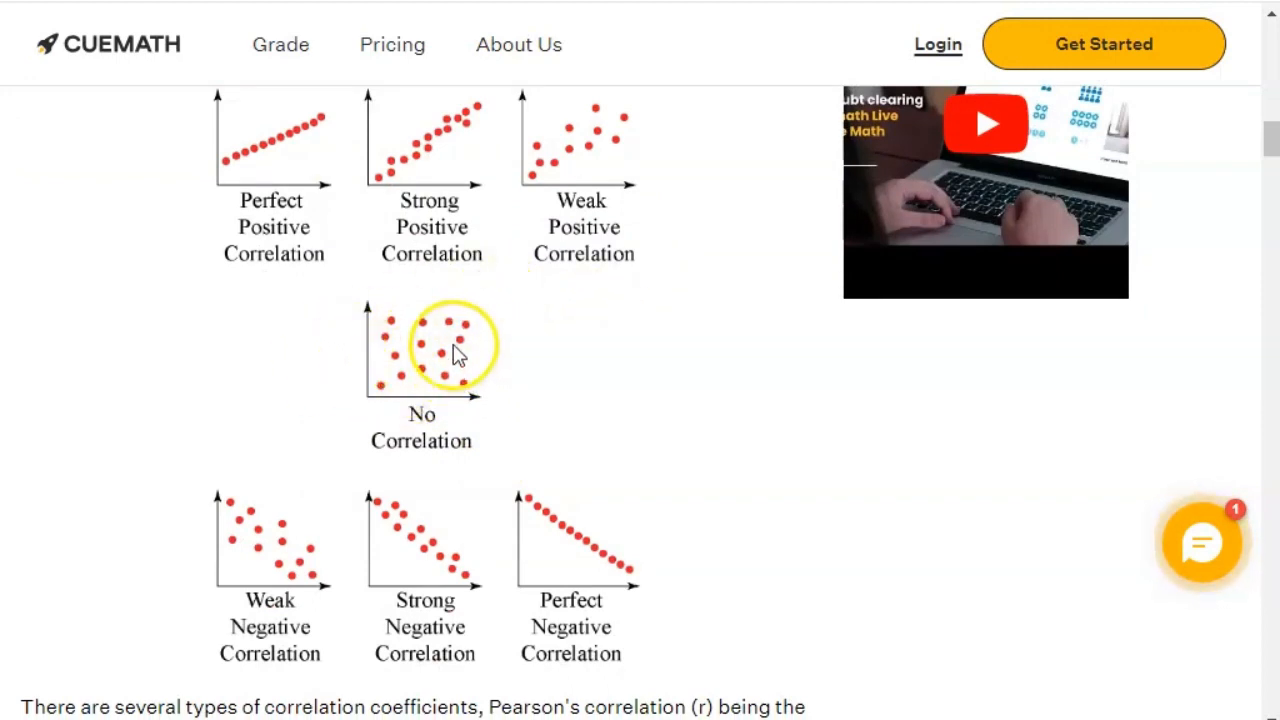
{"action": "scroll", "coordinate": [423, 360], "scroll_direction": "down", "scroll_amount": 3}
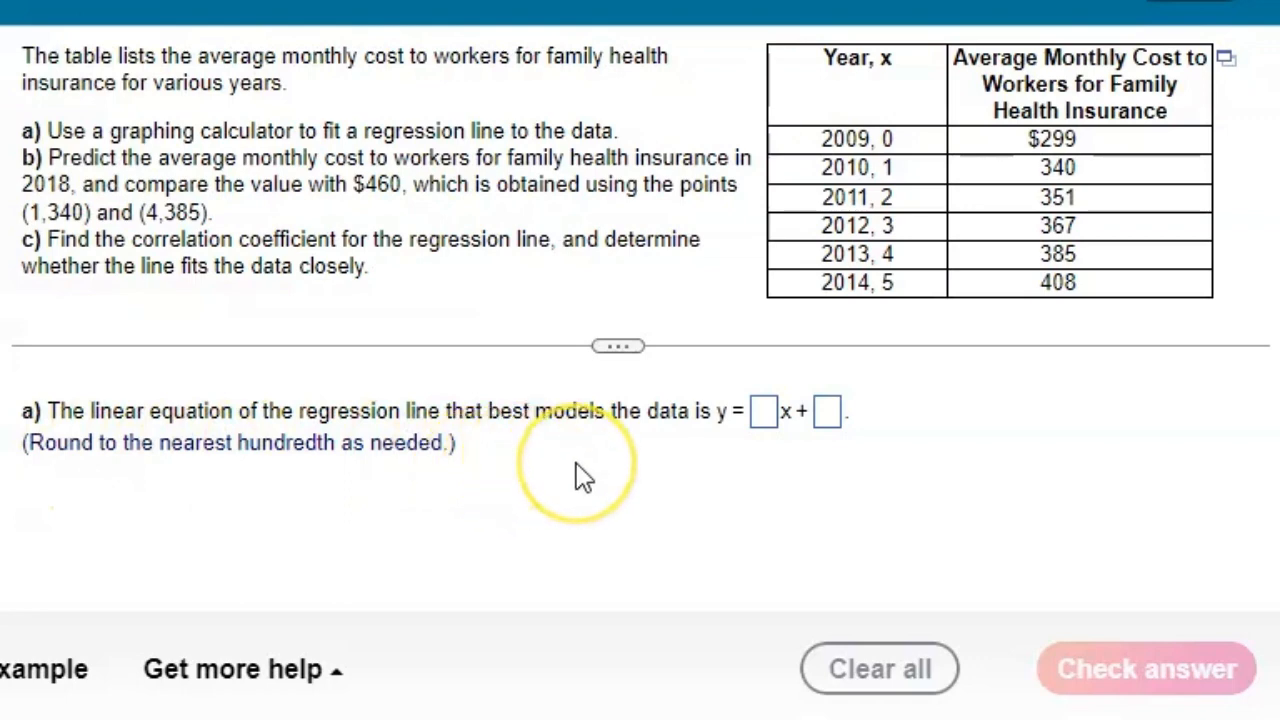
Answer part a of the homework question with y = 19.89x + 308.62, check the answer and dismiss the feedback
{"action": "left_click", "coordinate": [763, 412]}
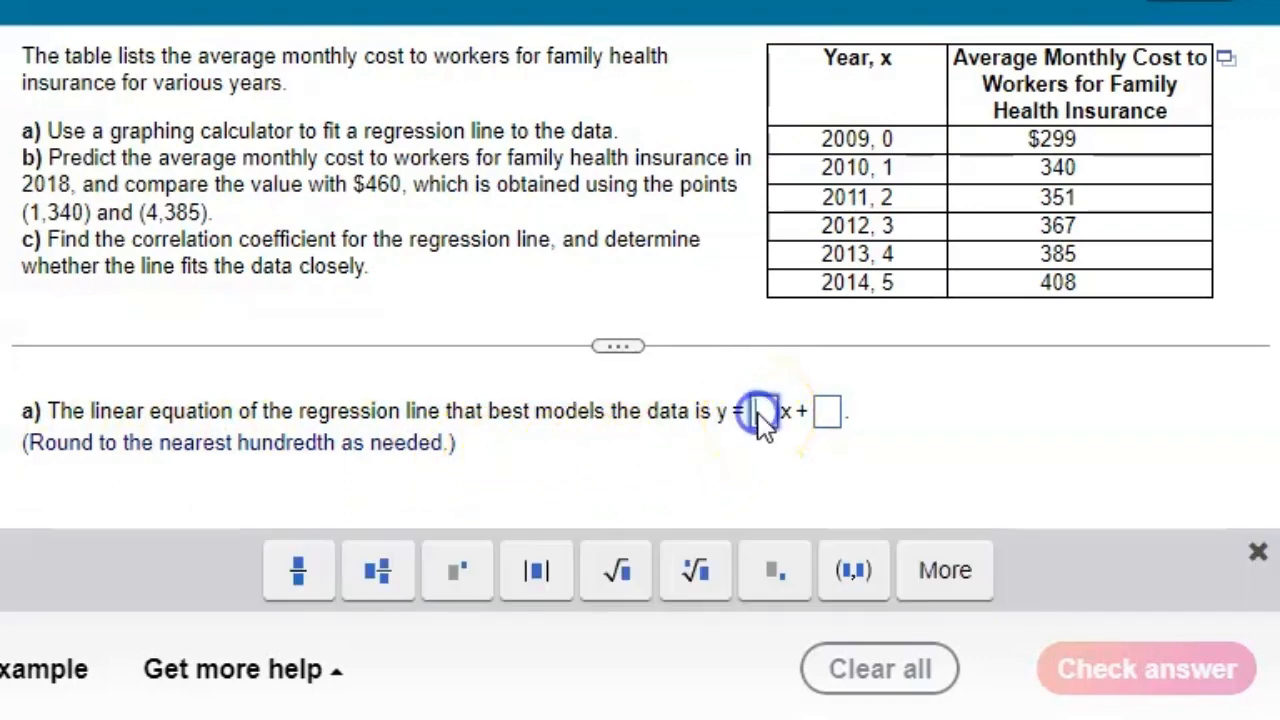
{"action": "type", "text": "19.89"}
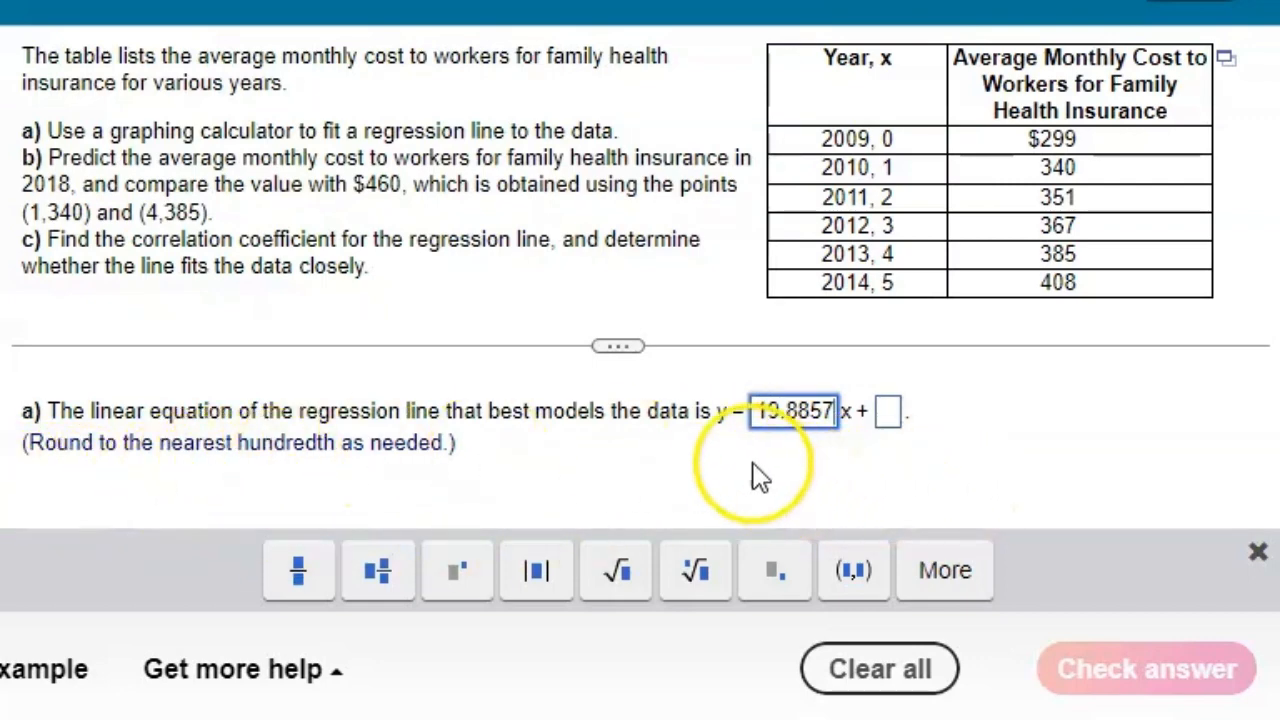
{"action": "left_click", "coordinate": [865, 418]}
{"action": "type", "text": "308.62"}
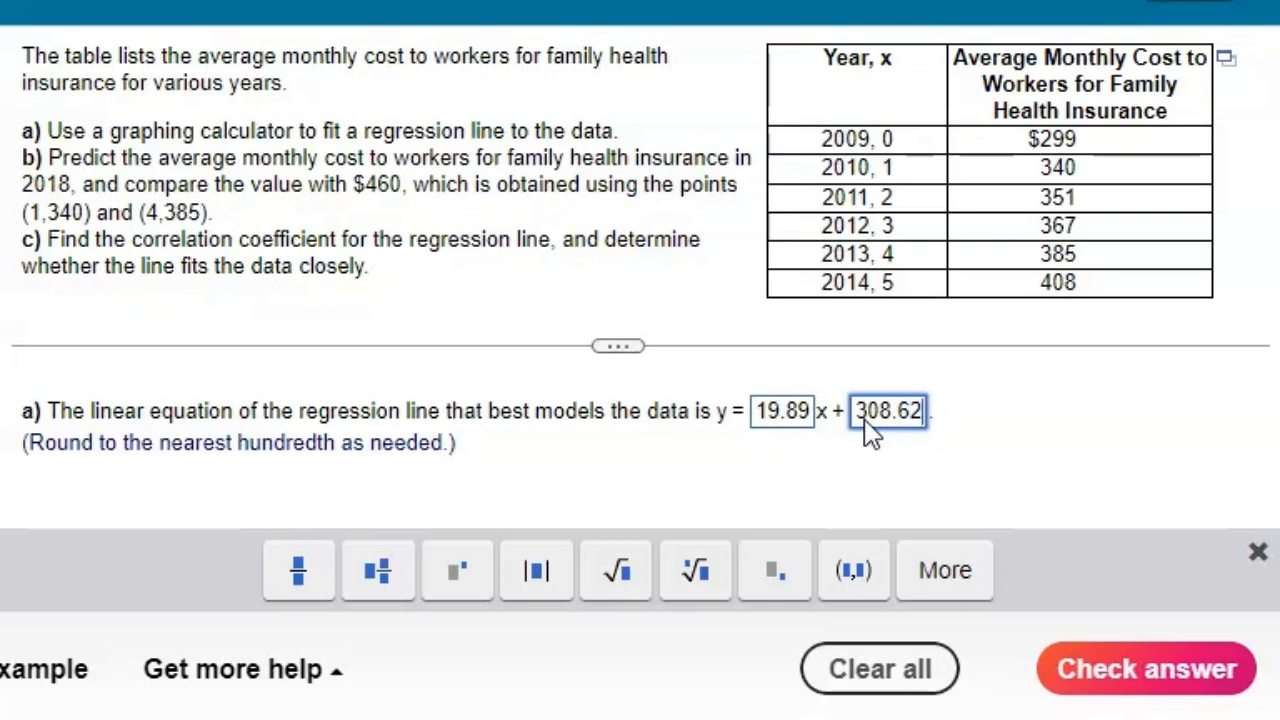
{"action": "left_click", "coordinate": [1110, 675]}
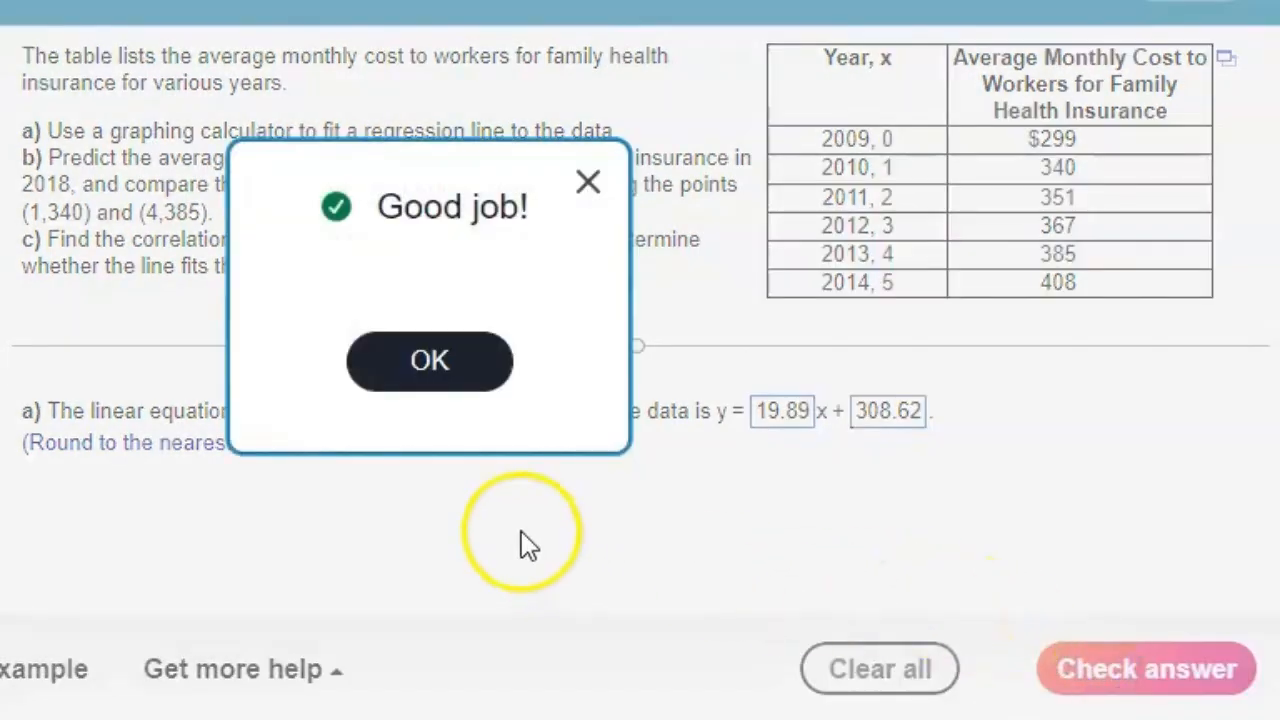
{"action": "left_click", "coordinate": [441, 374]}
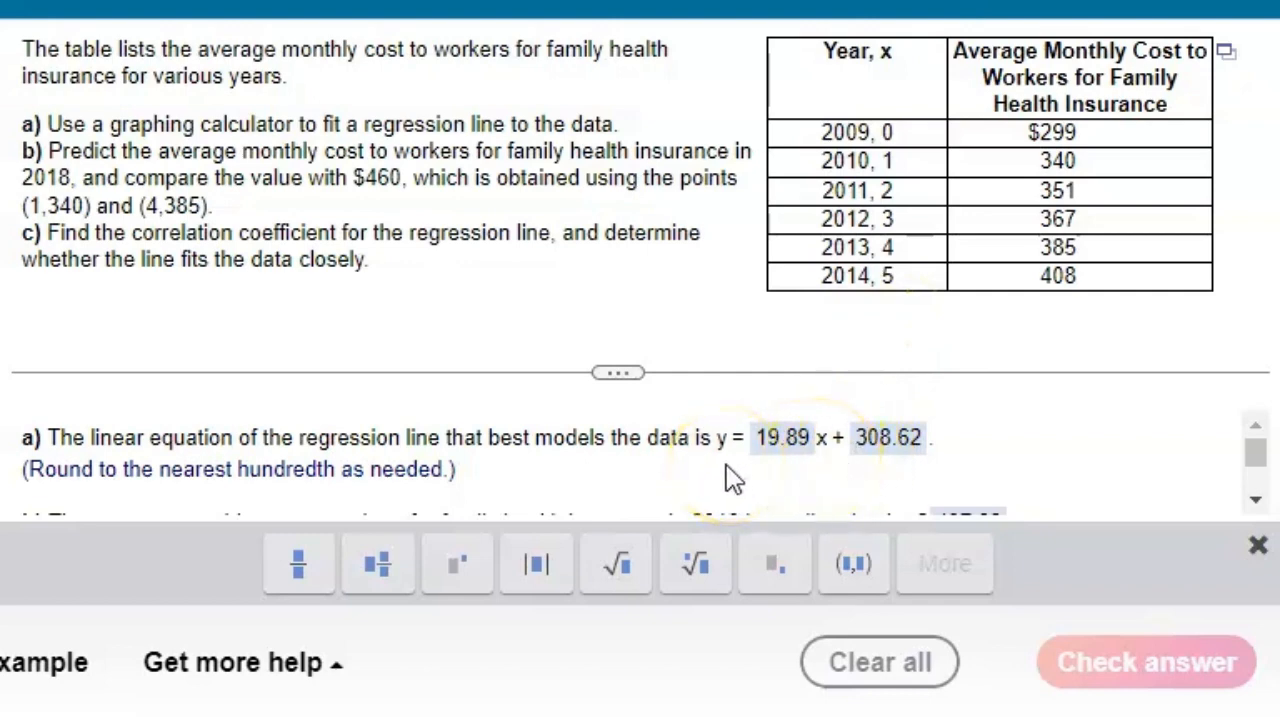
Complete the part b comparison as $27.63 more than $460, check the answer and dismiss the feedback
{"action": "left_click_drag", "start_coordinate": [628, 366], "coordinate": [634, 324]}
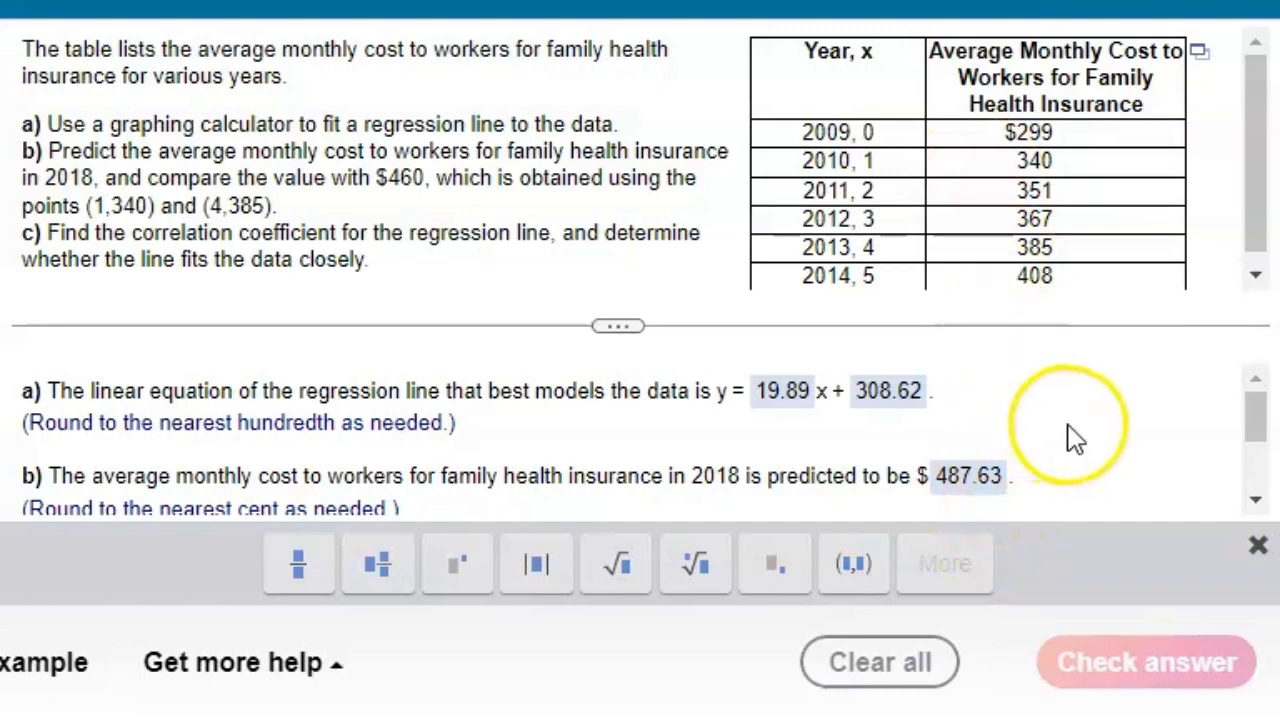
{"action": "scroll", "coordinate": [1085, 465], "scroll_direction": "down", "scroll_amount": 3}
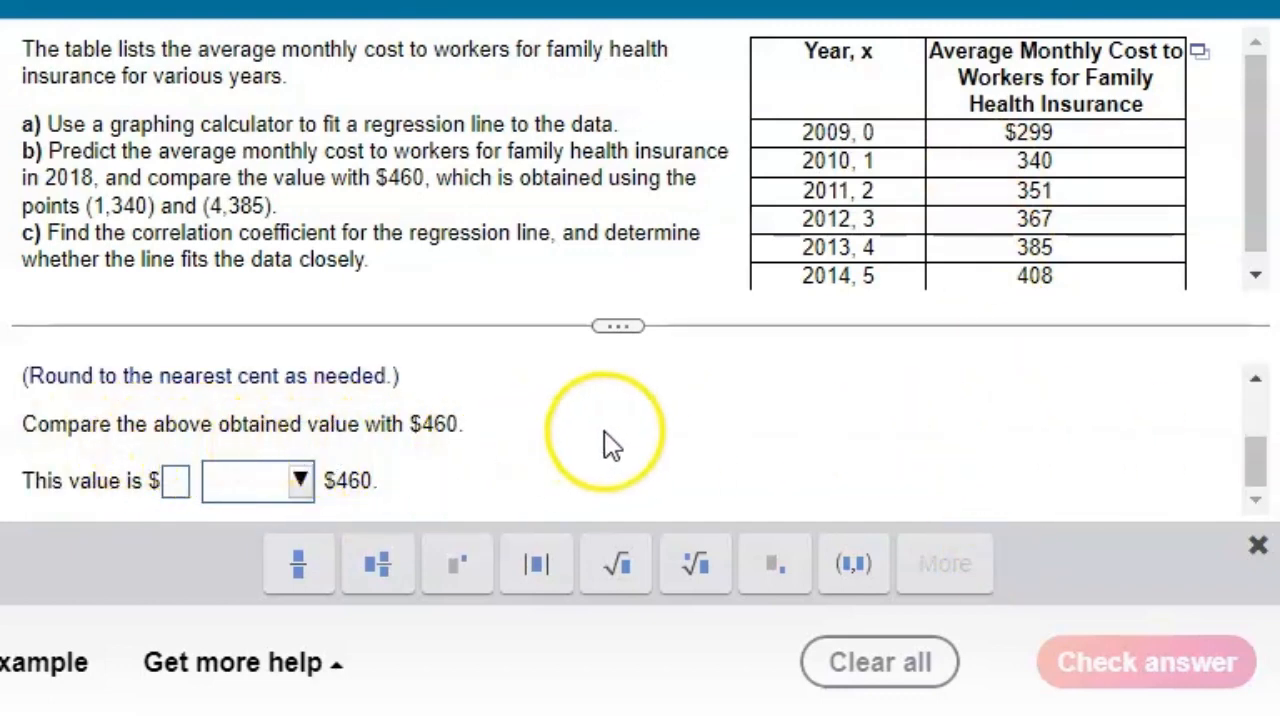
{"action": "scroll", "coordinate": [905, 458], "scroll_direction": "up", "scroll_amount": 3}
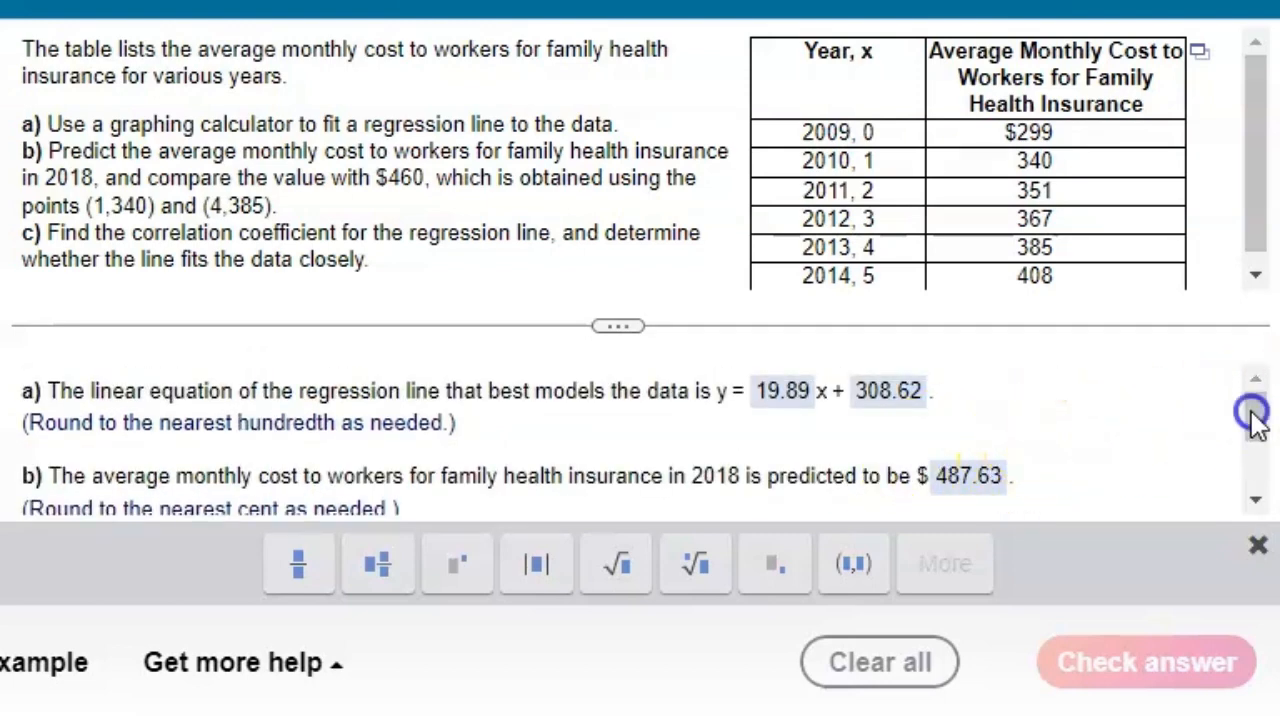
{"action": "left_click_drag", "start_coordinate": [1253, 412], "coordinate": [1257, 448]}
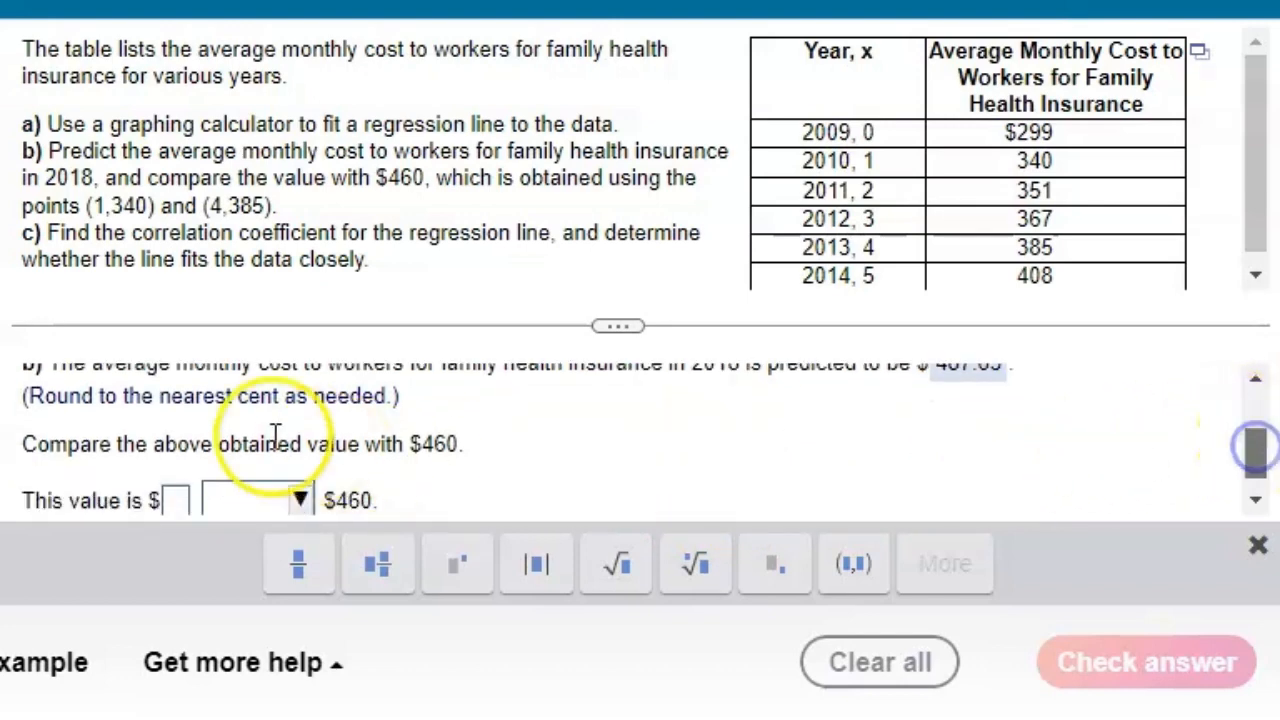
{"action": "left_click", "coordinate": [175, 497]}
{"action": "type", "text": "27"}
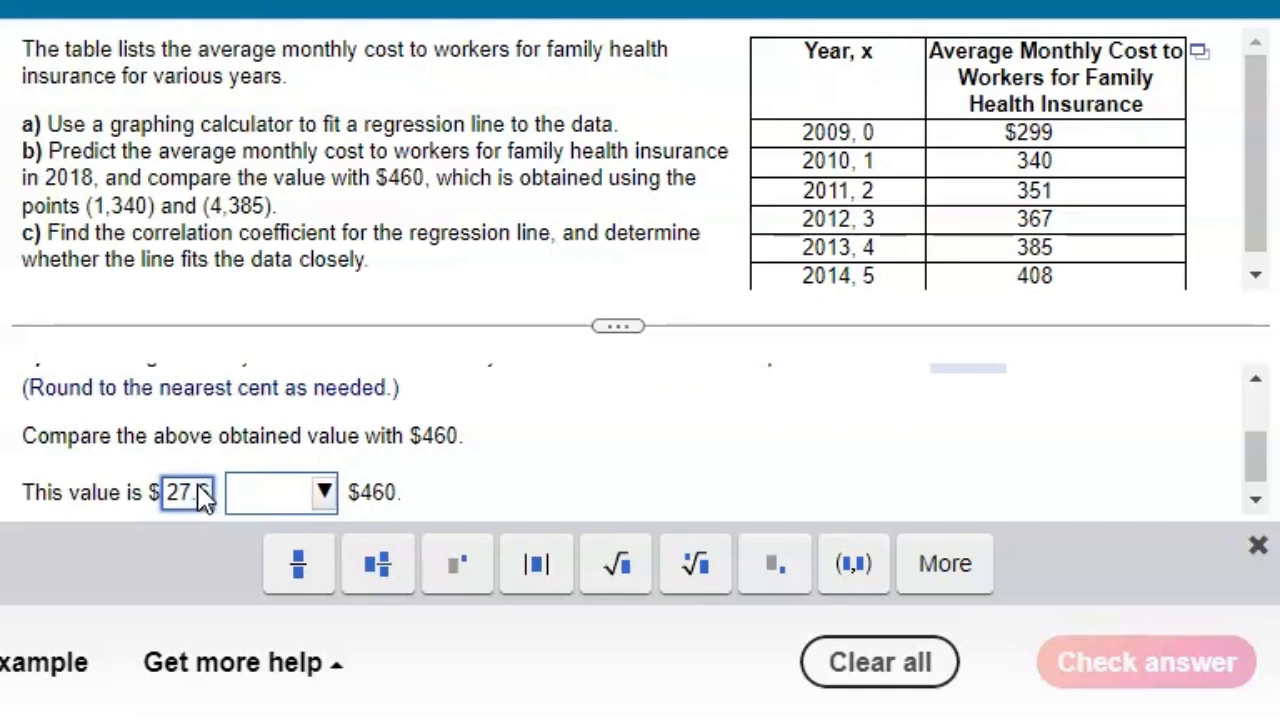
{"action": "type", "text": ".63"}
{"action": "left_click", "coordinate": [290, 492]}
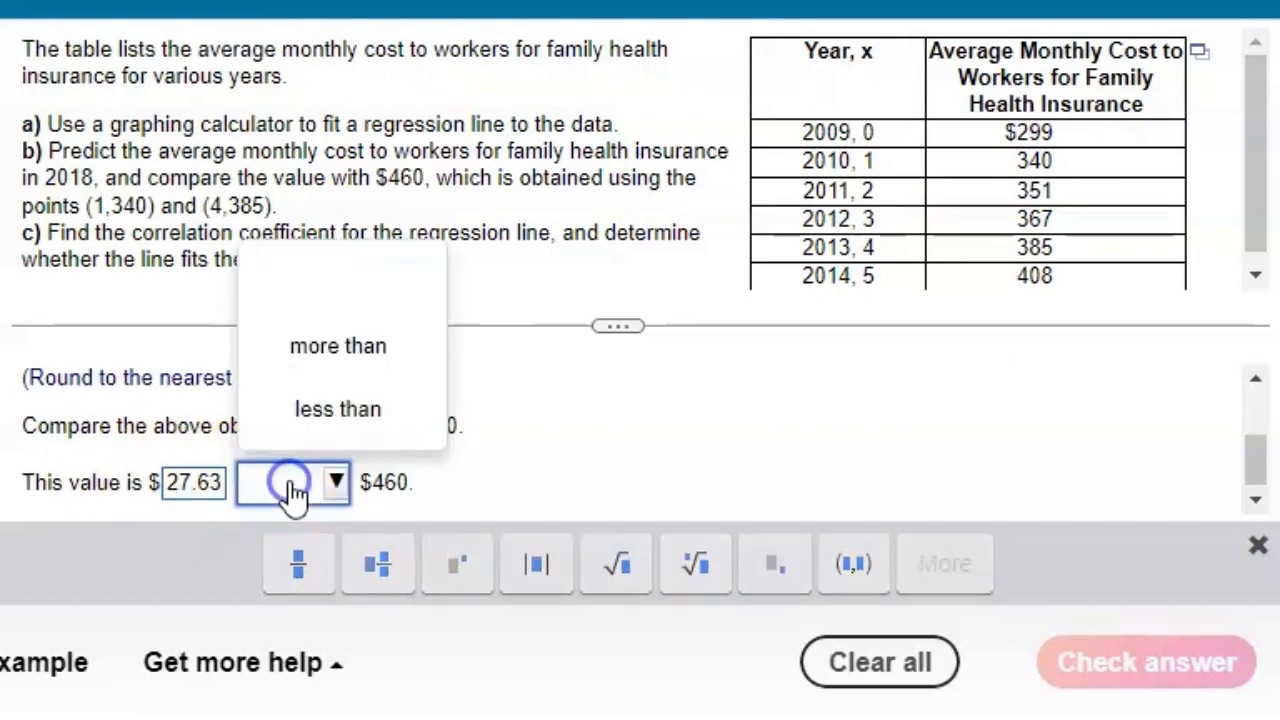
{"action": "left_click", "coordinate": [303, 358]}
{"action": "left_click", "coordinate": [1180, 660]}
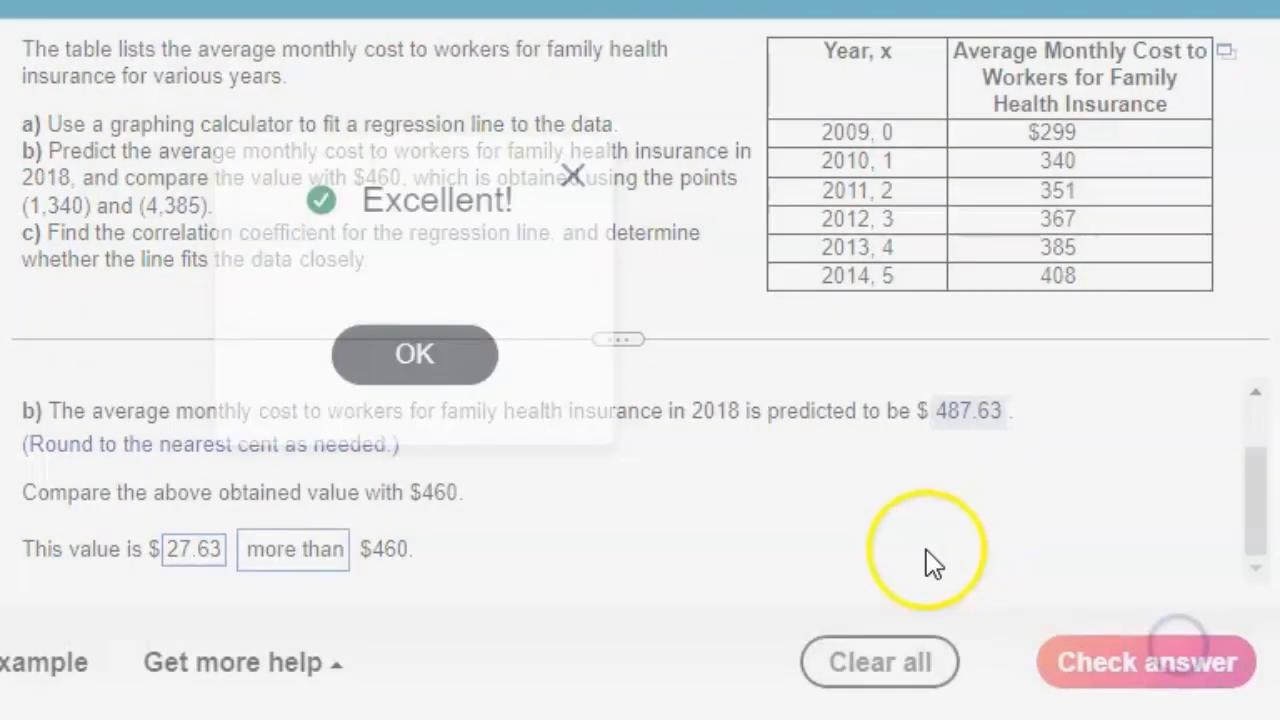
{"action": "left_click", "coordinate": [425, 360]}
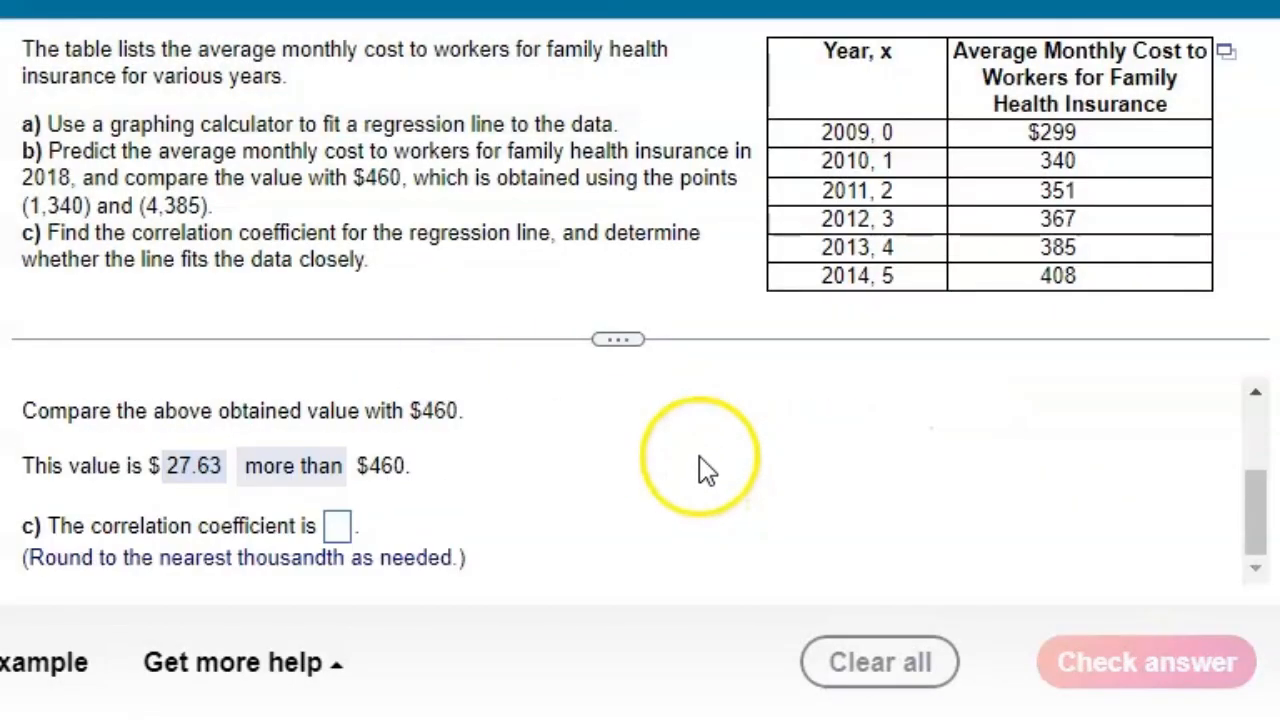
Answer part c with a correlation coefficient of .983, check the answer and dismiss the feedback
{"action": "left_click", "coordinate": [338, 527]}
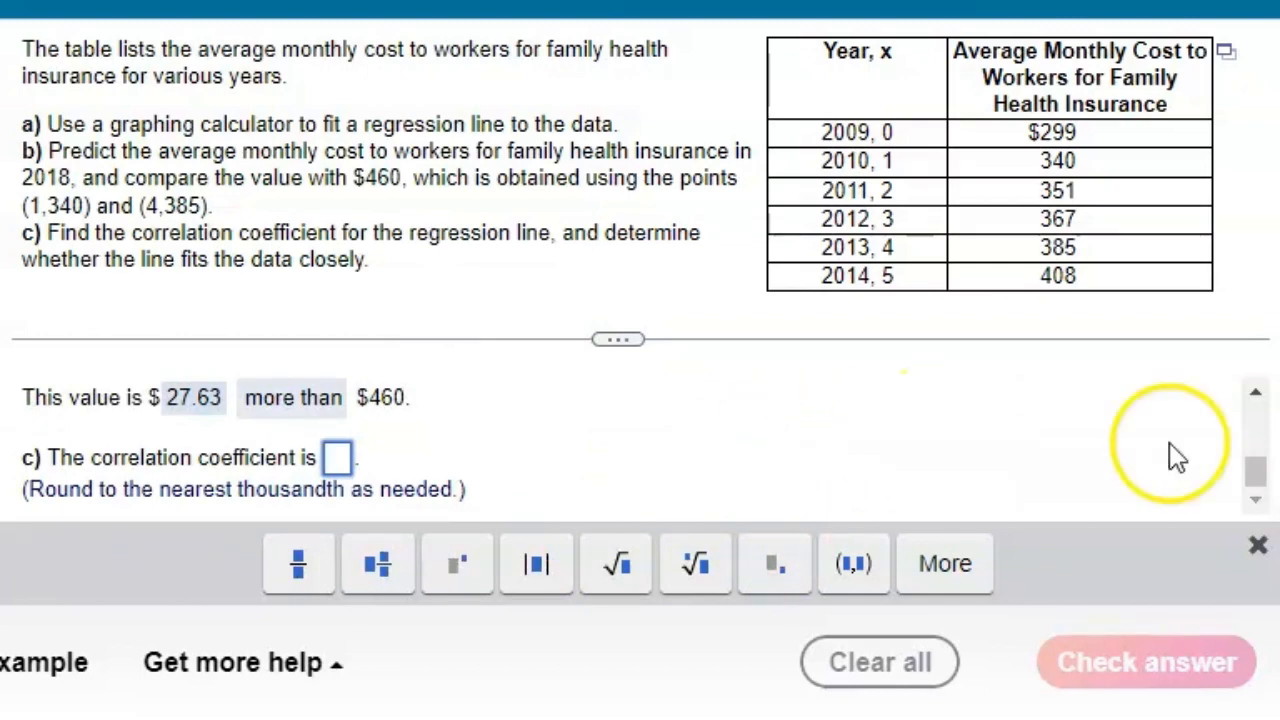
{"action": "left_click", "coordinate": [892, 452]}
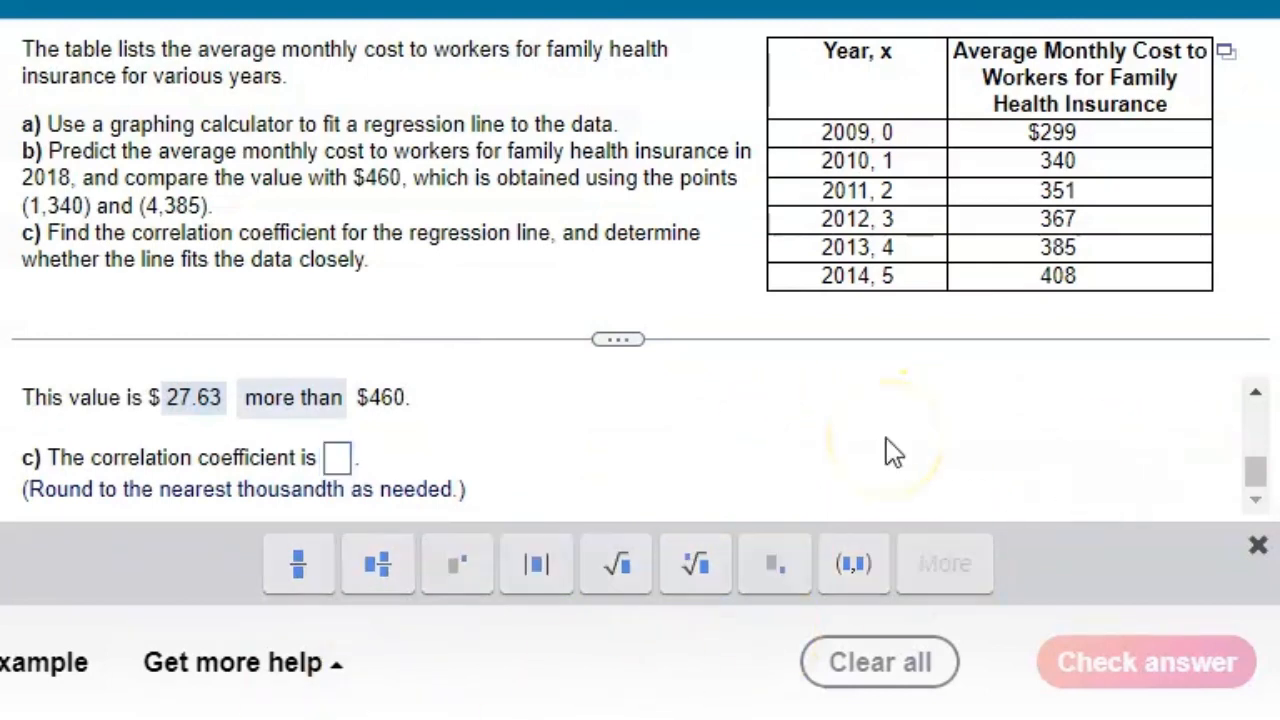
{"action": "left_click", "coordinate": [338, 460]}
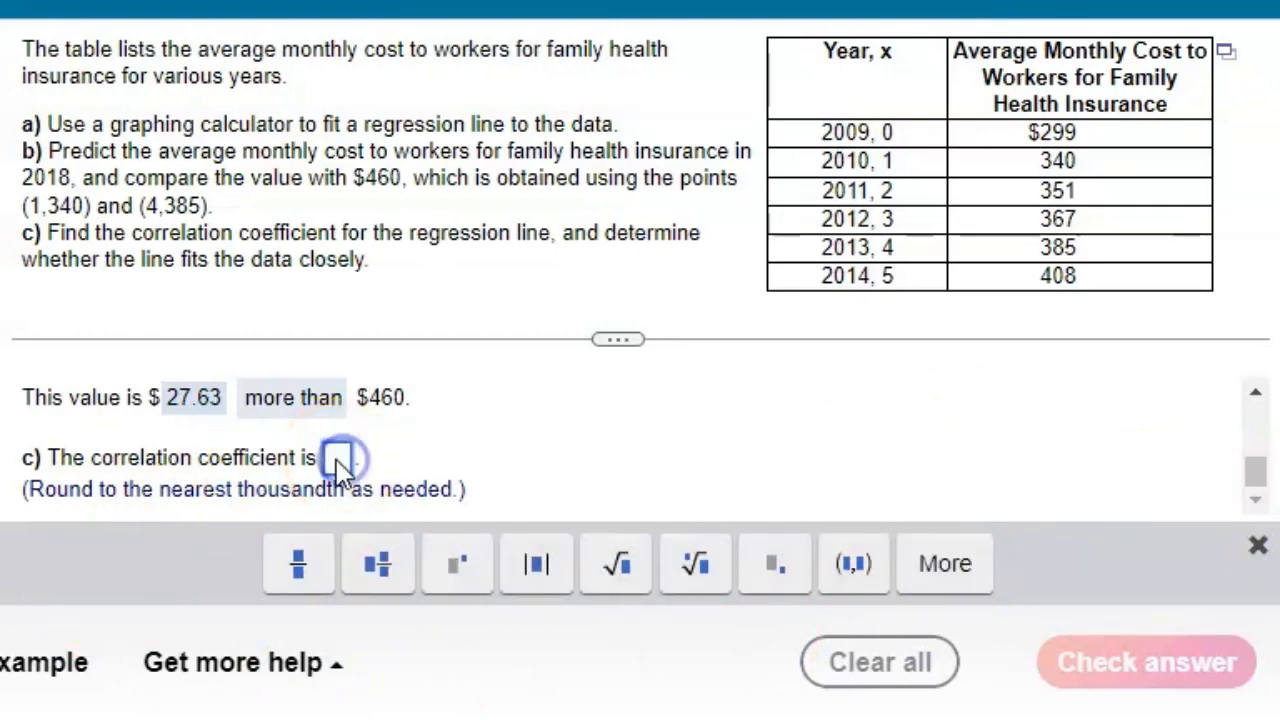
{"action": "type", "text": ".983"}
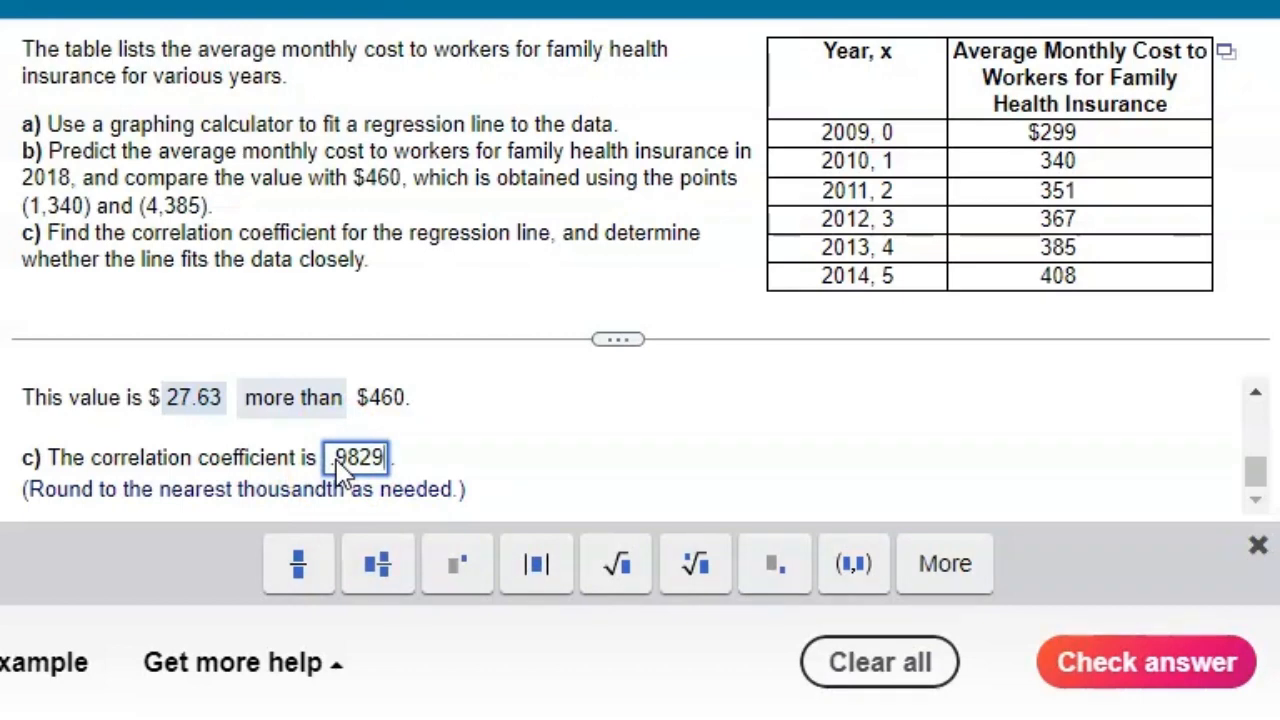
{"action": "left_click", "coordinate": [1105, 664]}
{"action": "left_click", "coordinate": [449, 371]}
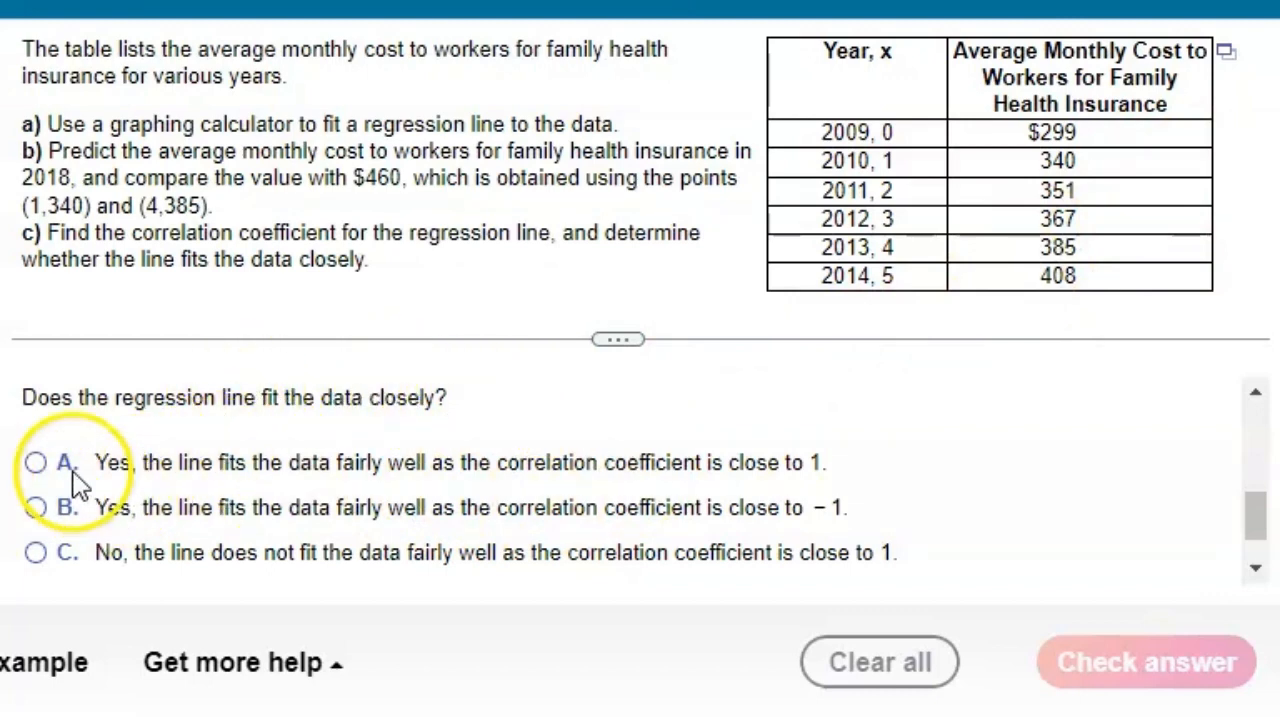
Choose option A, that the line fits the data fairly well with a coefficient close to 1, and check the answer
{"action": "scroll", "coordinate": [200, 540], "scroll_direction": "down", "scroll_amount": 1}
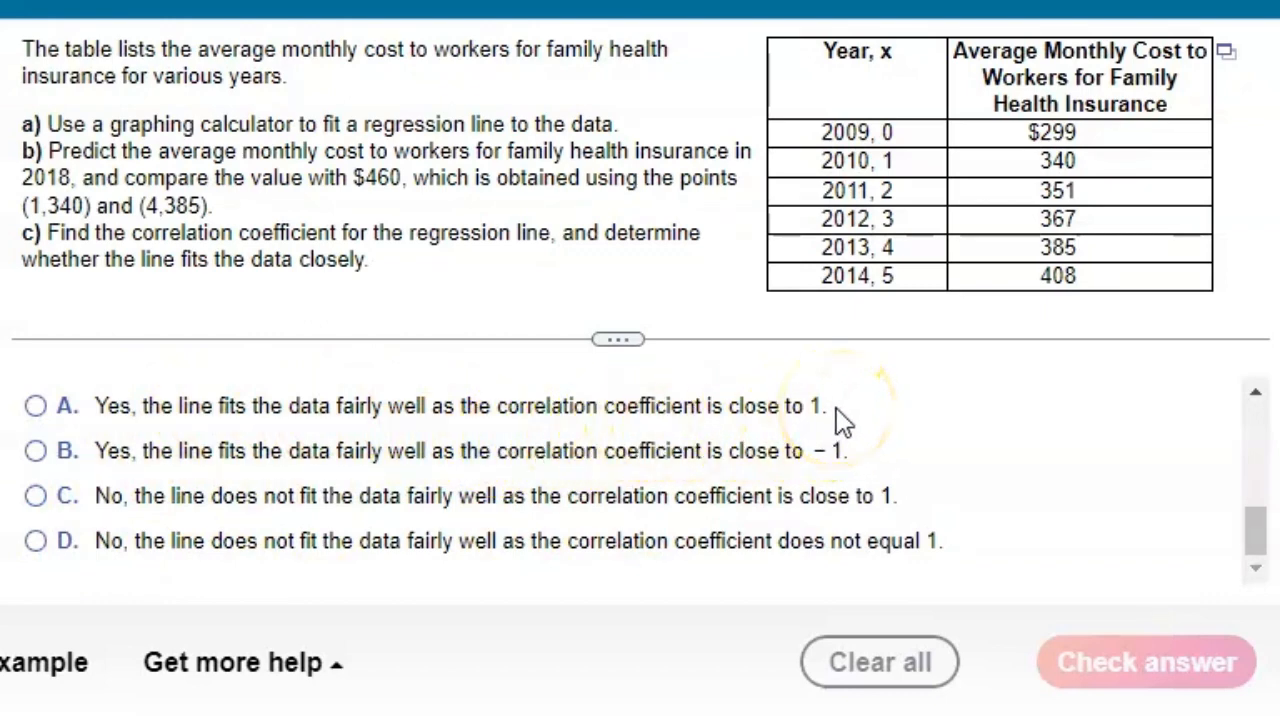
{"action": "left_click", "coordinate": [35, 410]}
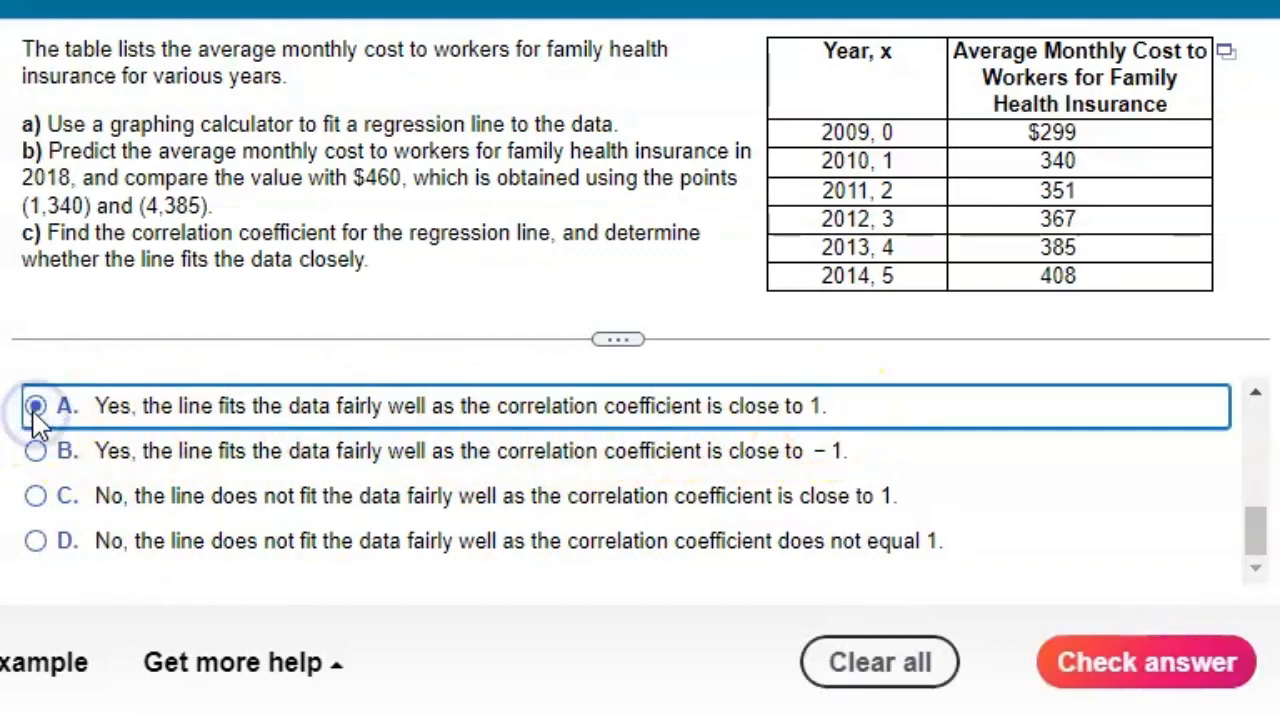
{"action": "scroll", "coordinate": [520, 460], "scroll_direction": "up", "scroll_amount": 2}
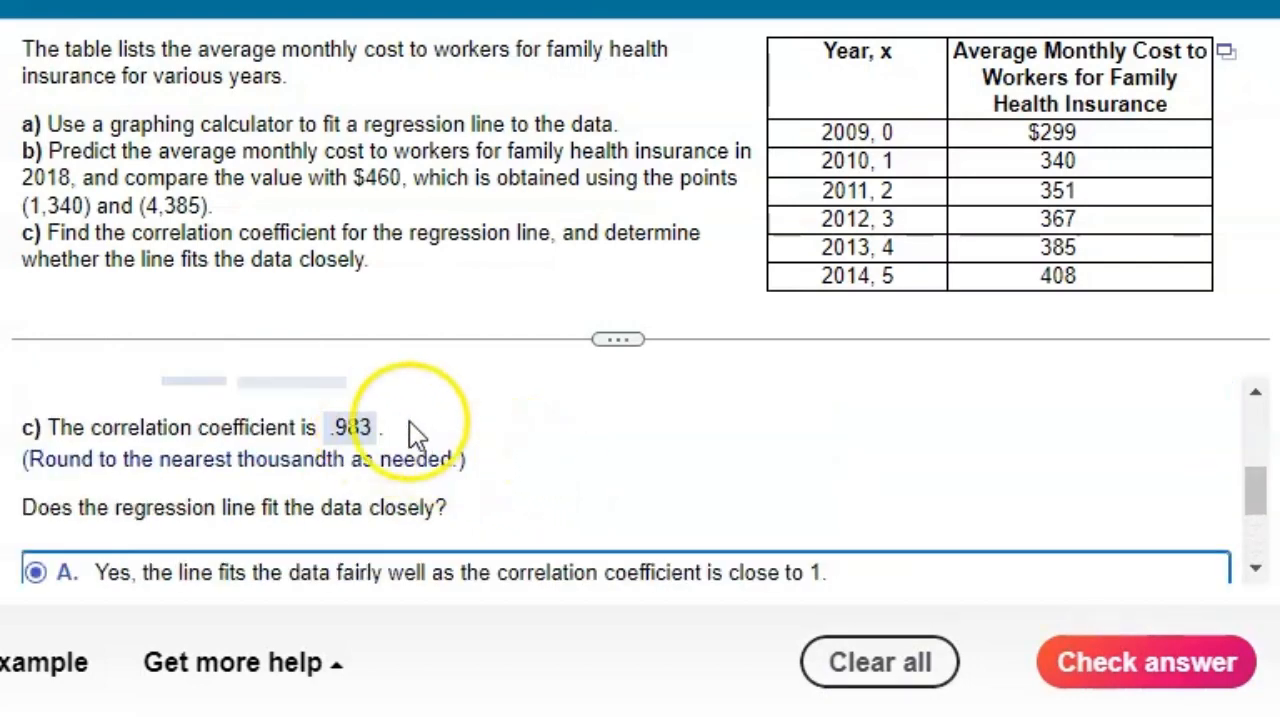
{"action": "scroll", "coordinate": [417, 423], "scroll_direction": "down", "scroll_amount": 3}
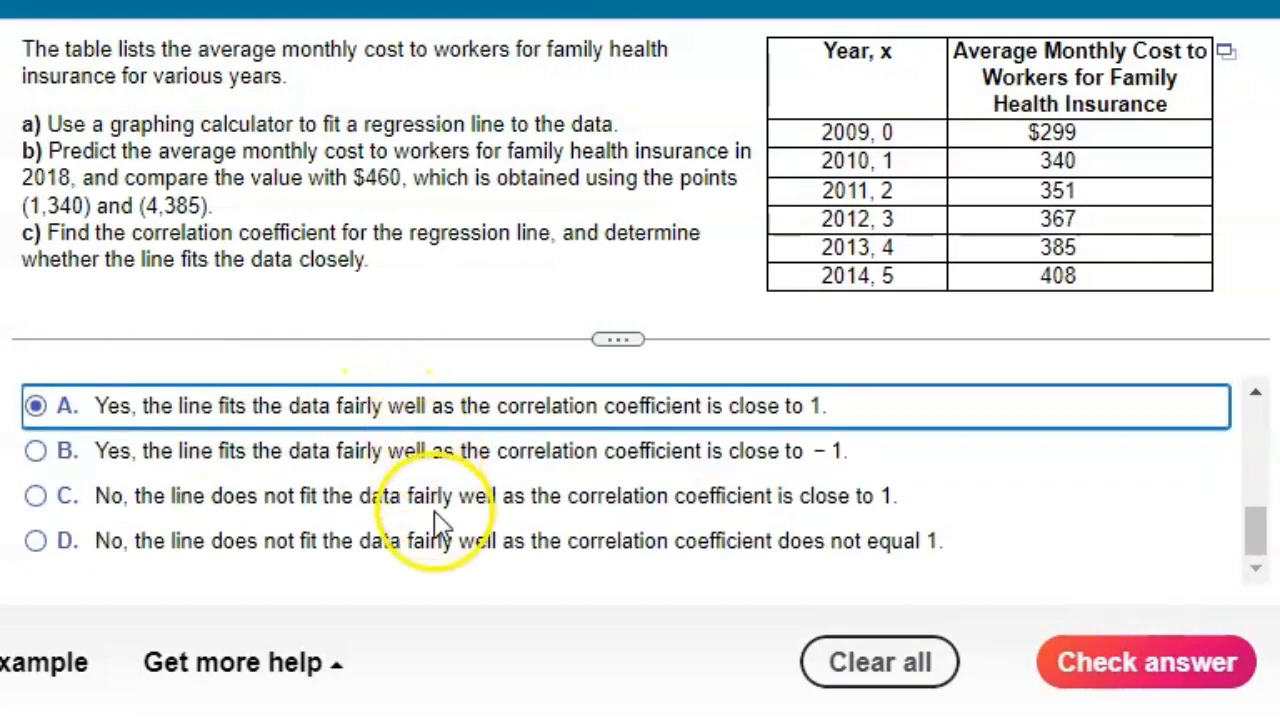
{"action": "left_click", "coordinate": [1186, 671]}
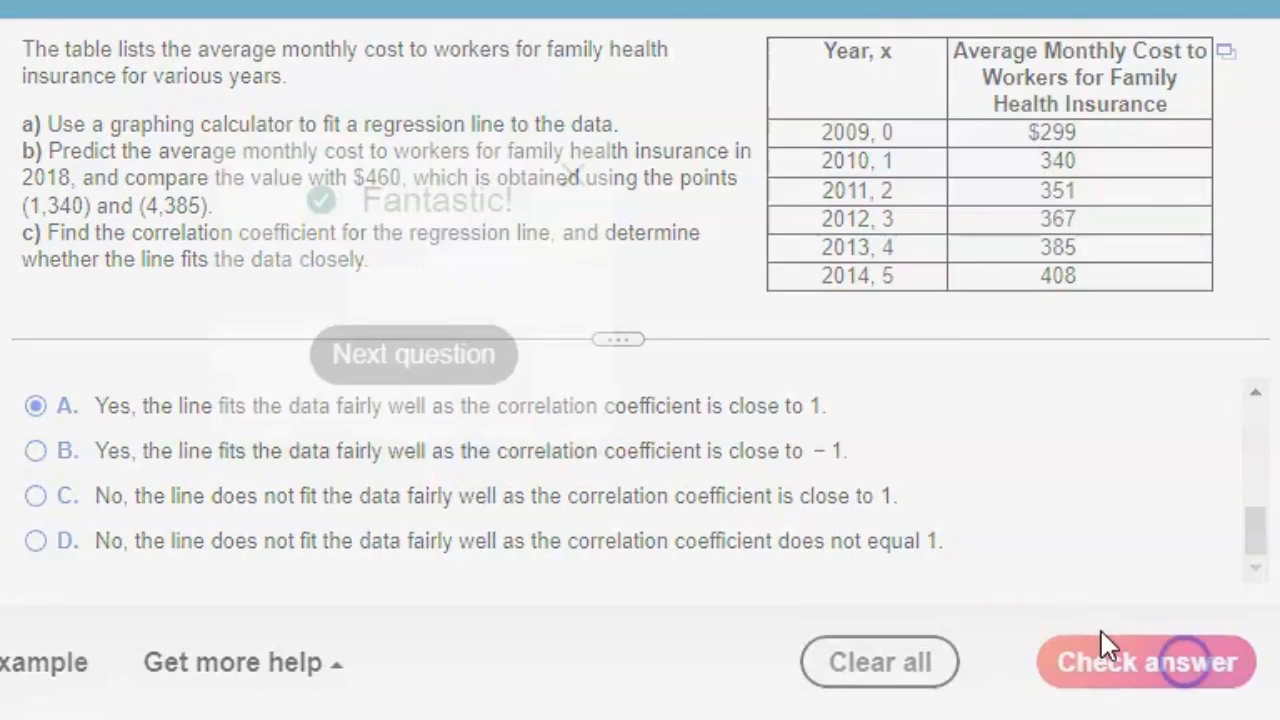